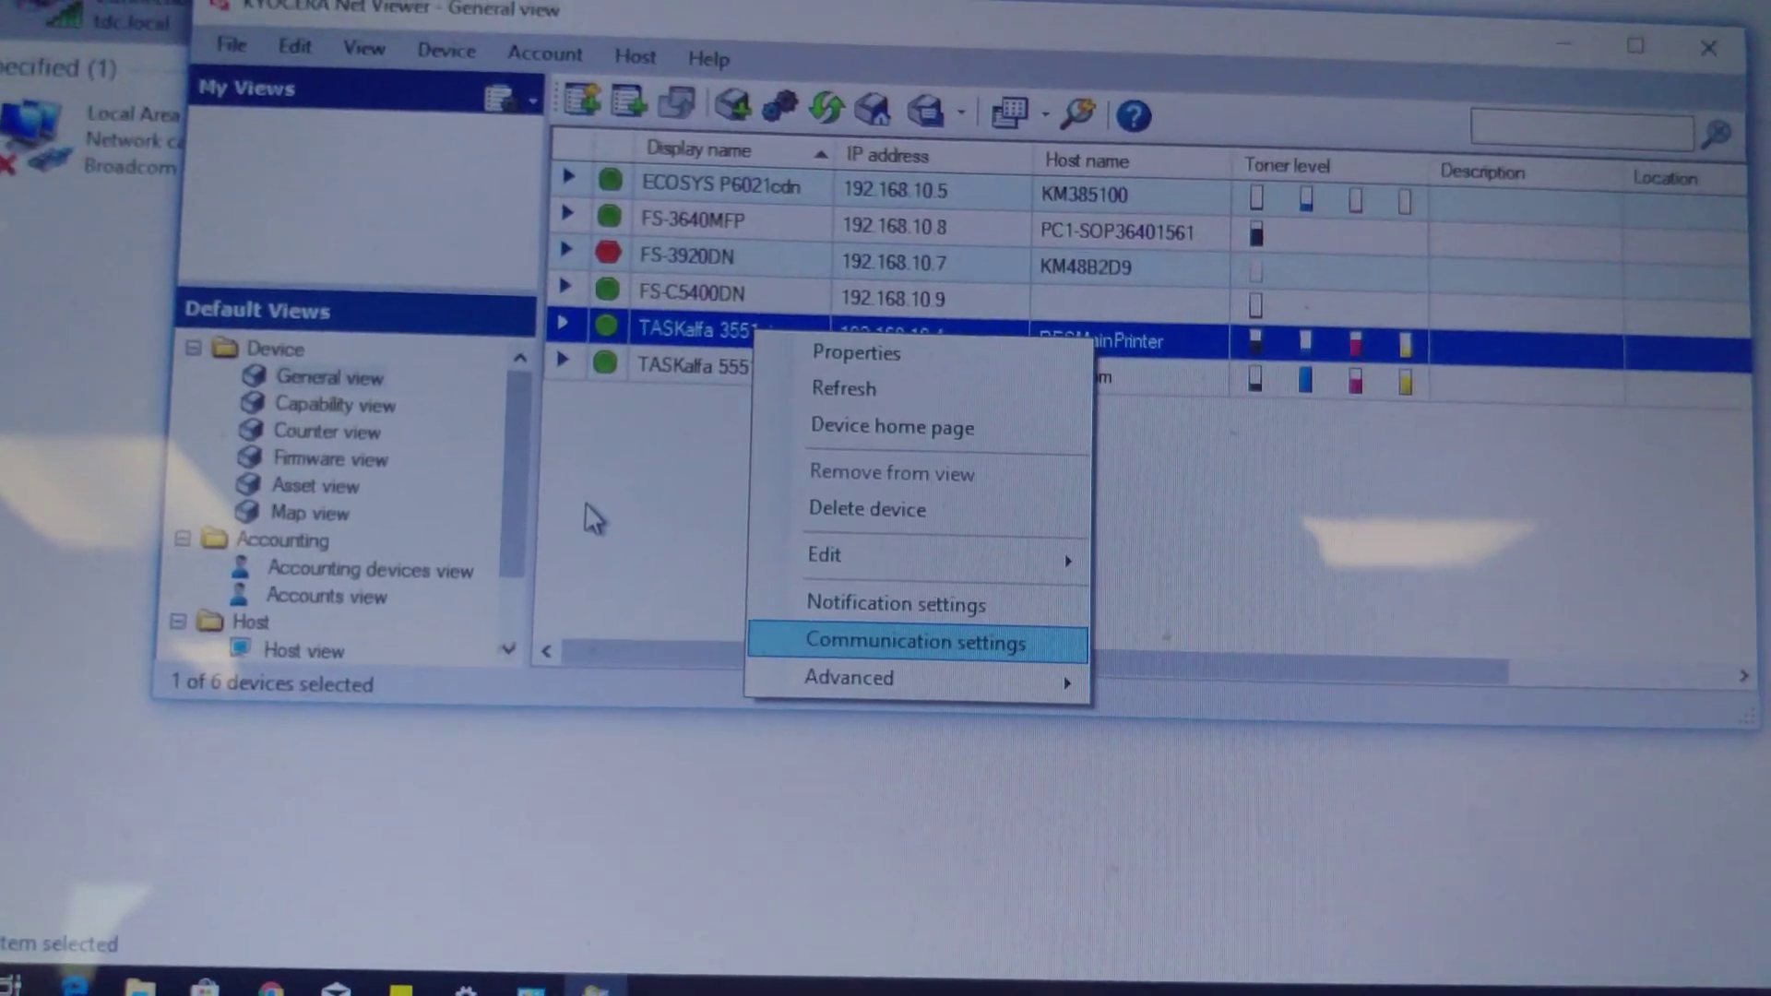
Show the Accounting devices view and select the TASKalfa 5551ci printer
click(595, 478)
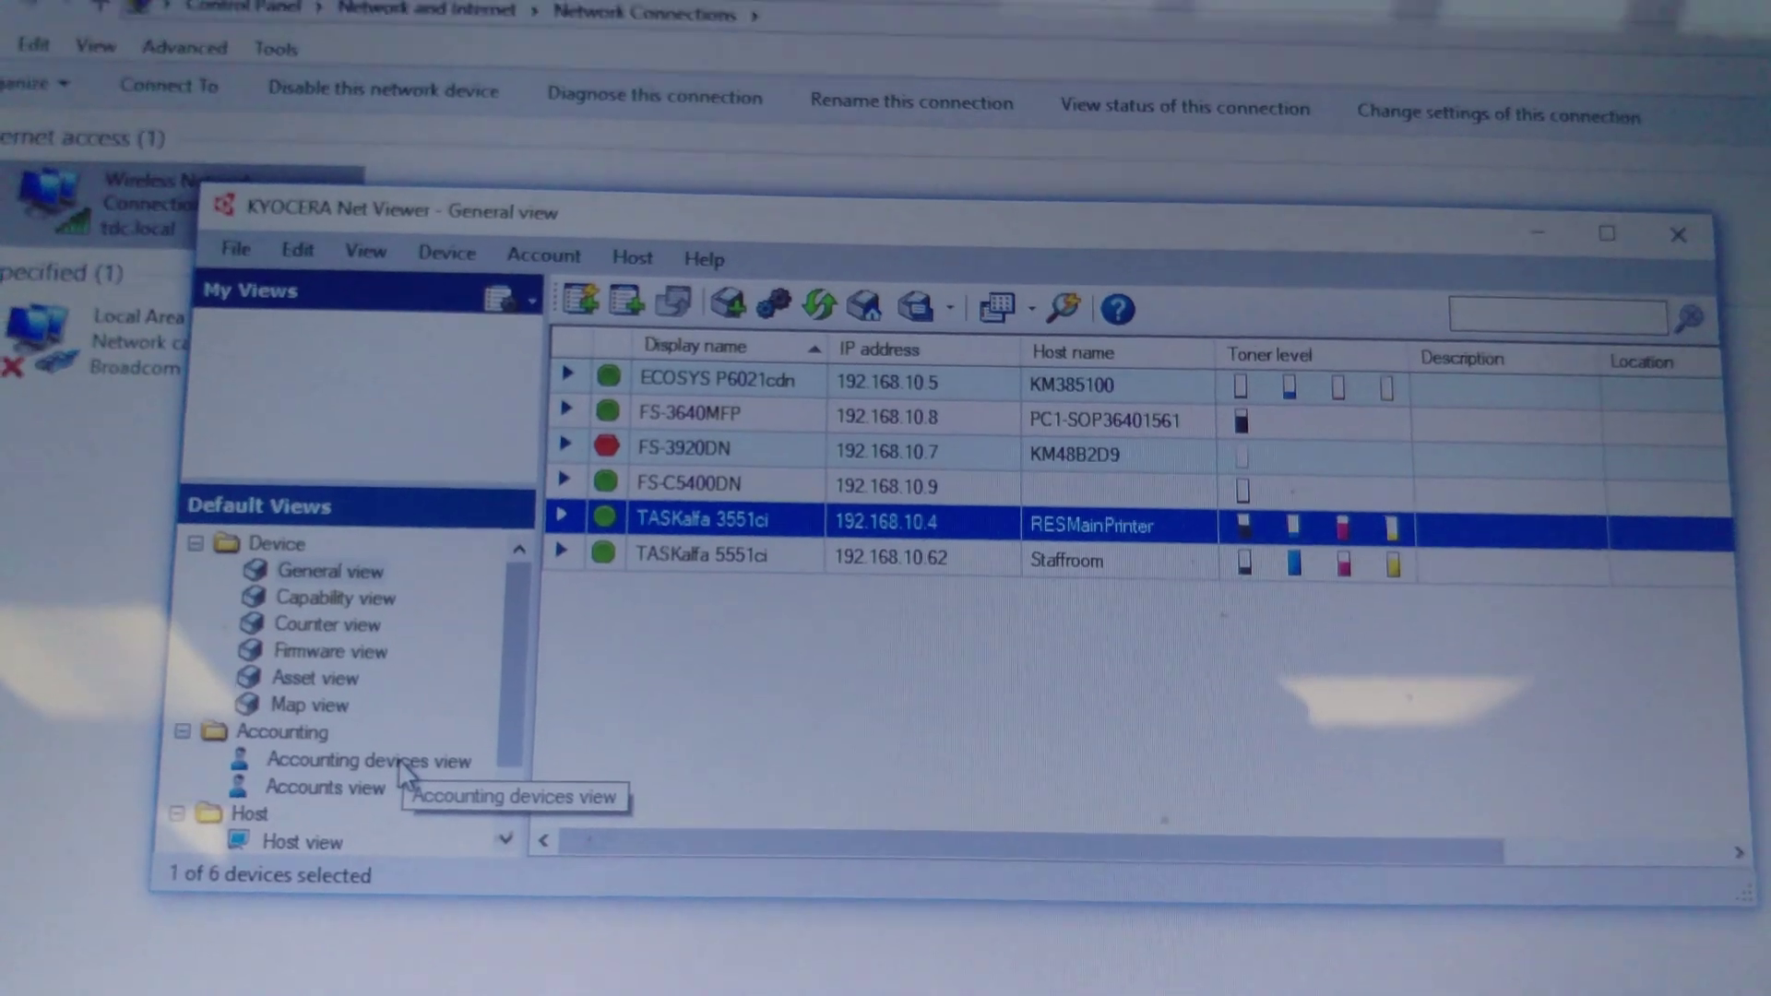
click(402, 773)
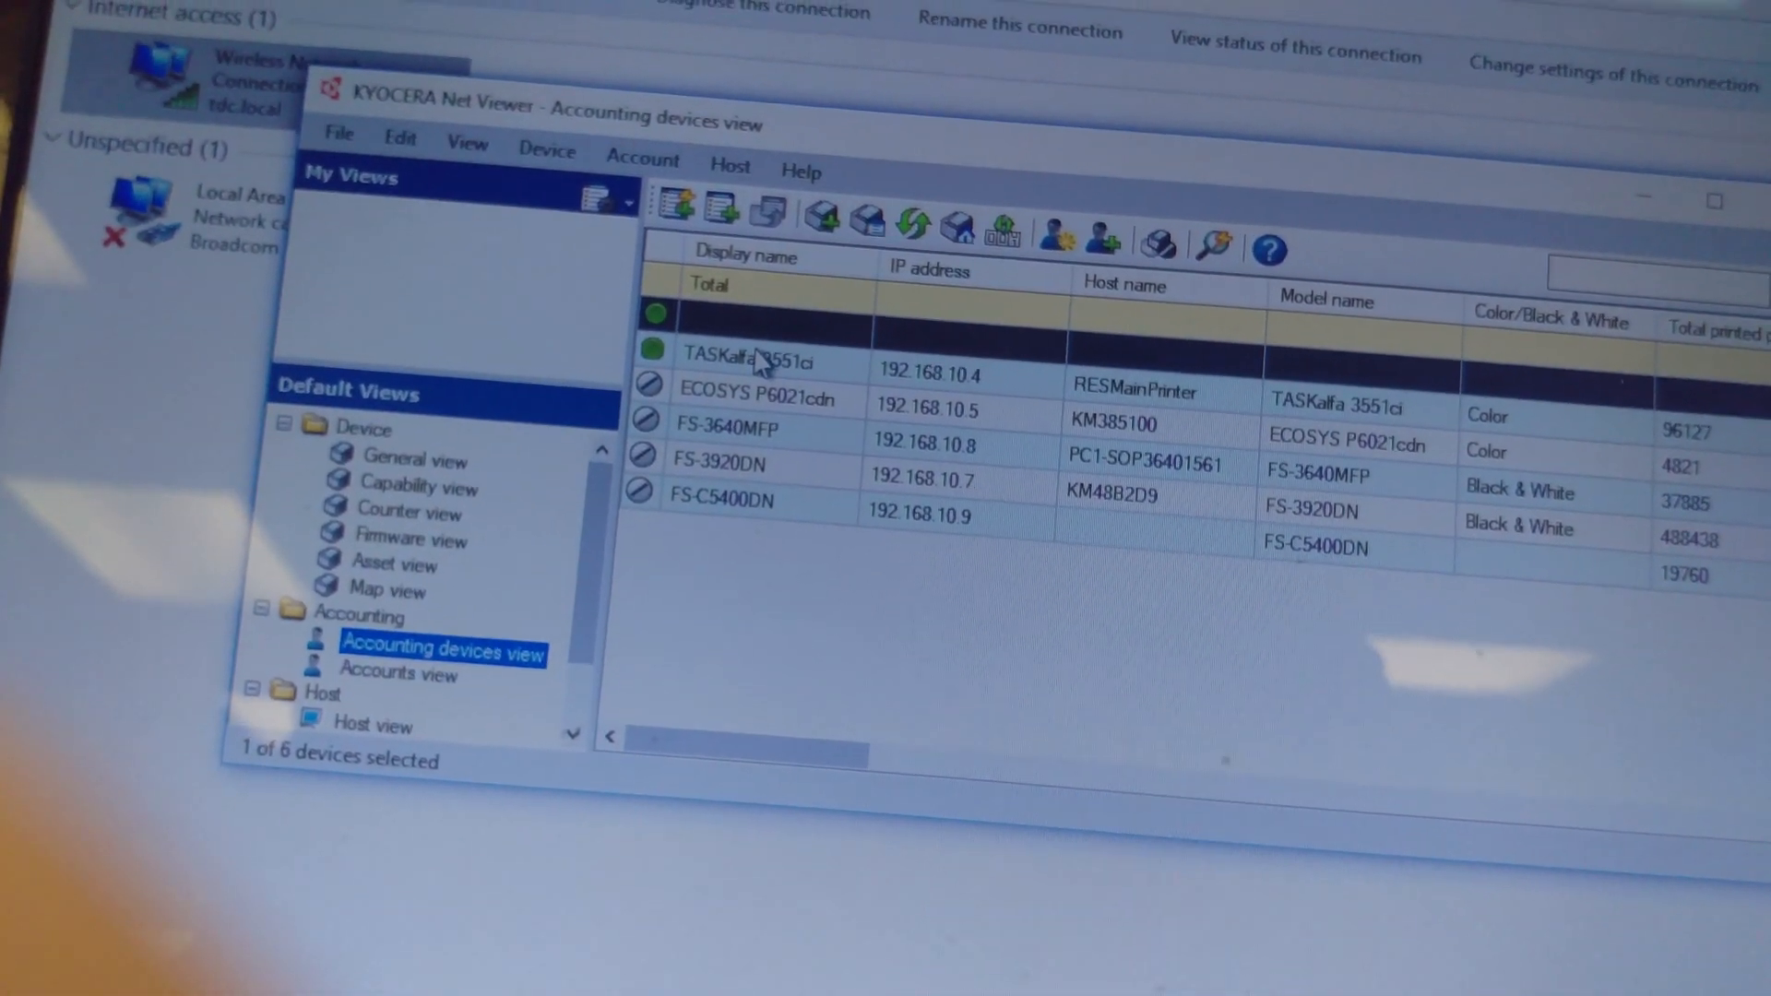
click(767, 334)
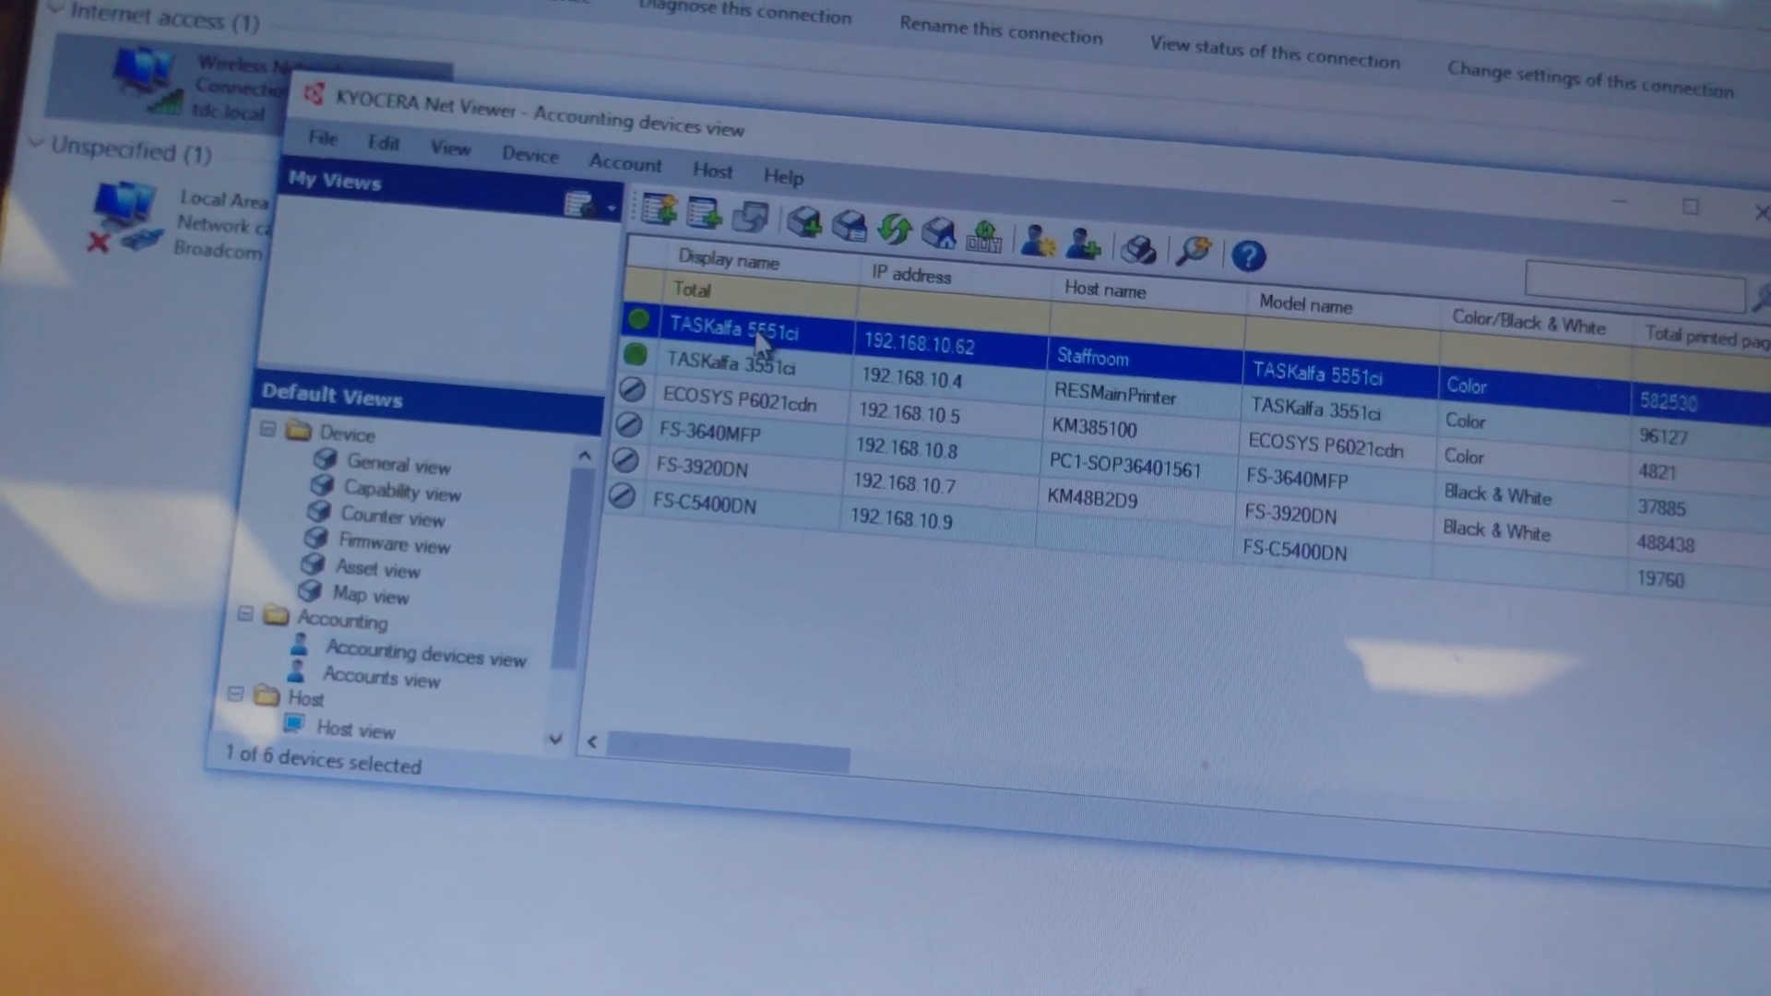
Open the TASKalfa 5551ci Device Accounts list, starting then cancelling Add Accounts
double_click(754, 328)
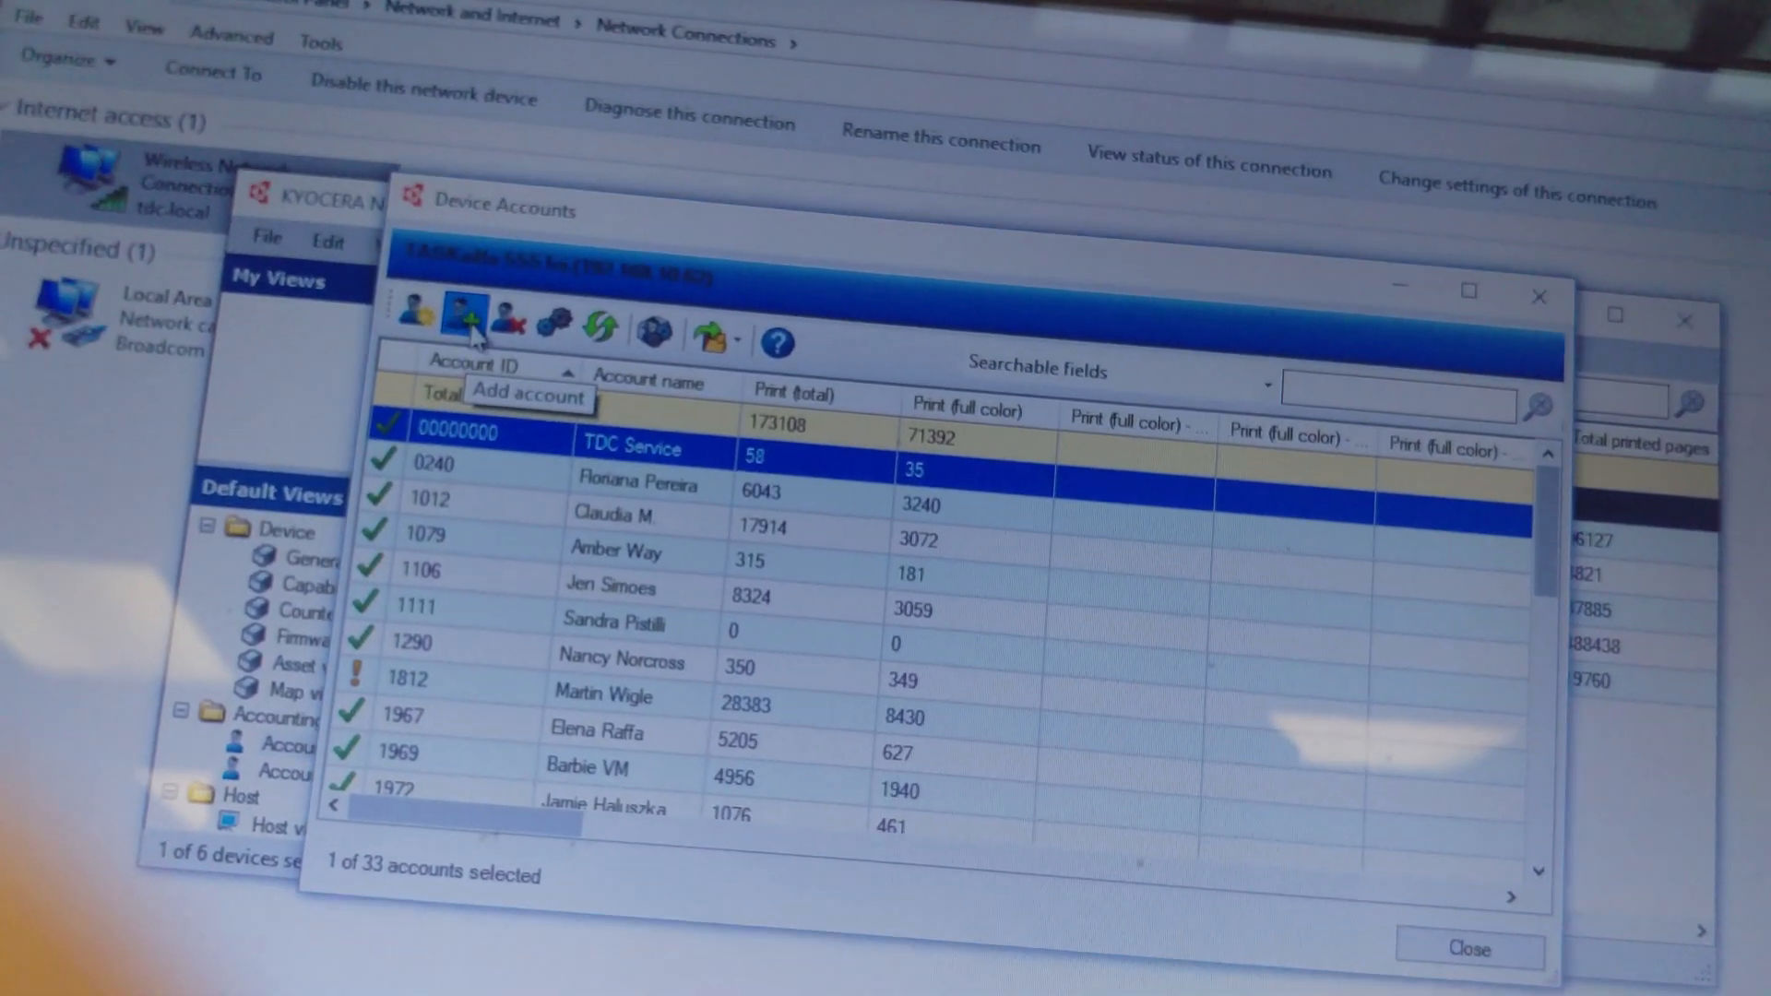
click(468, 322)
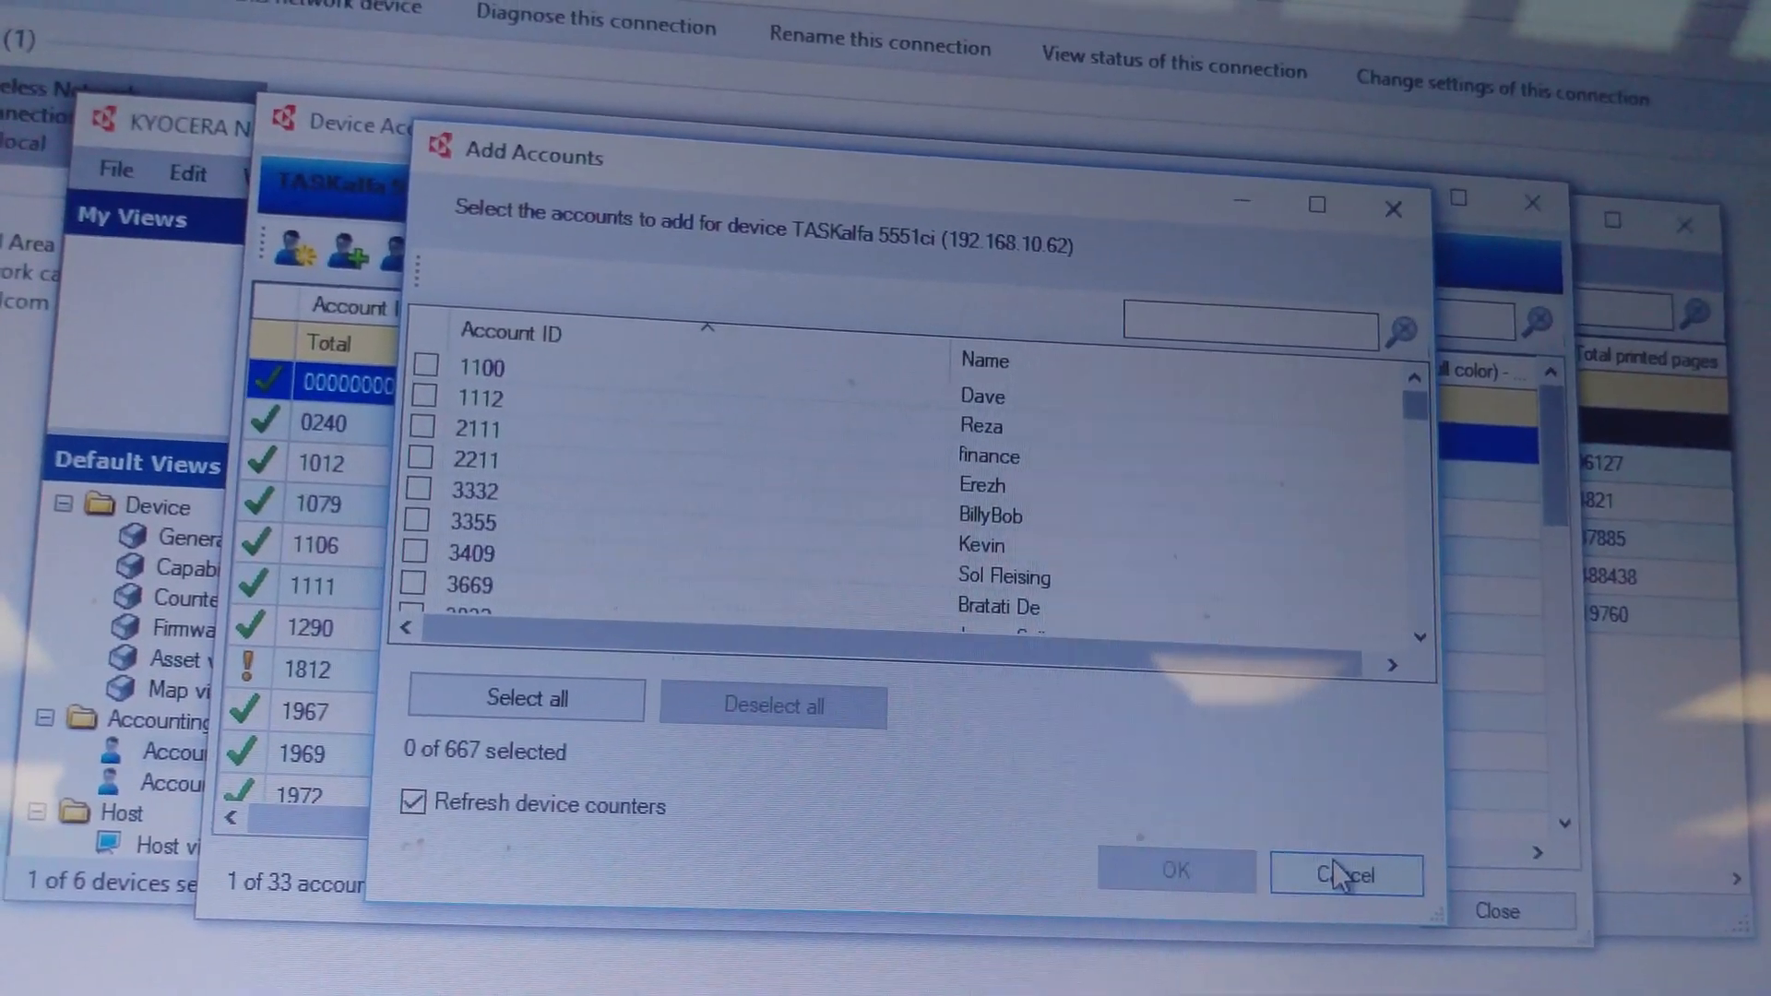
click(1335, 872)
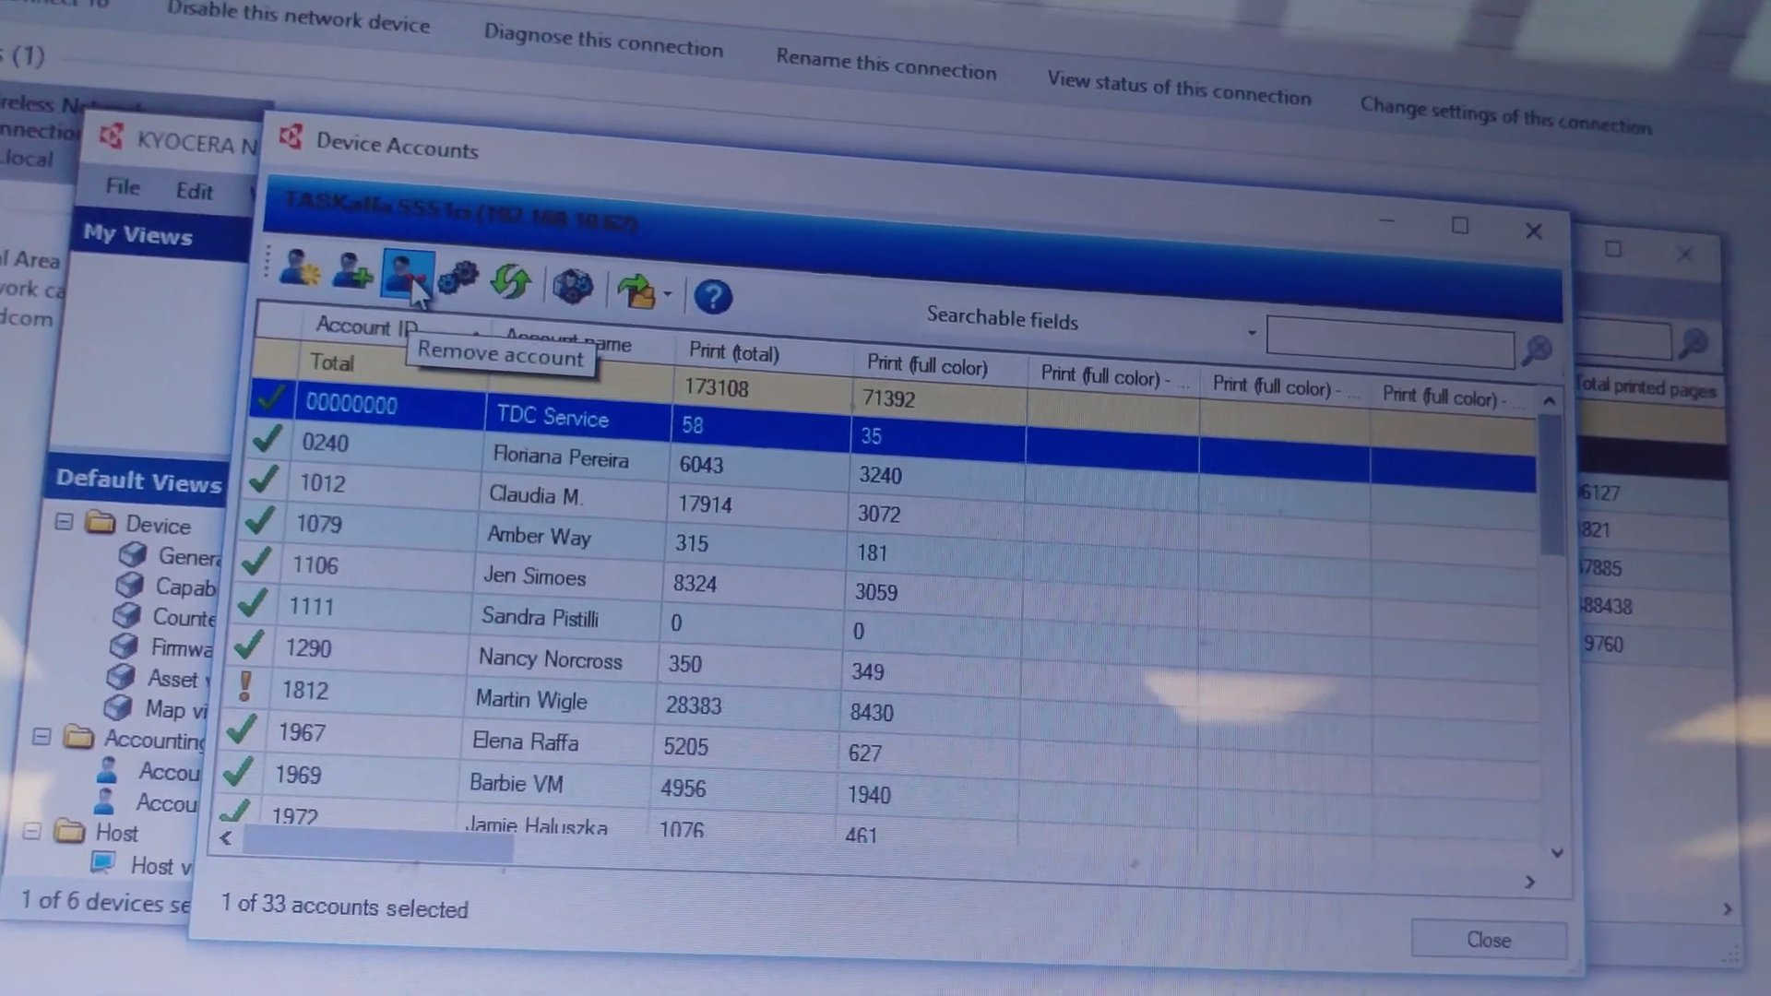
click(414, 270)
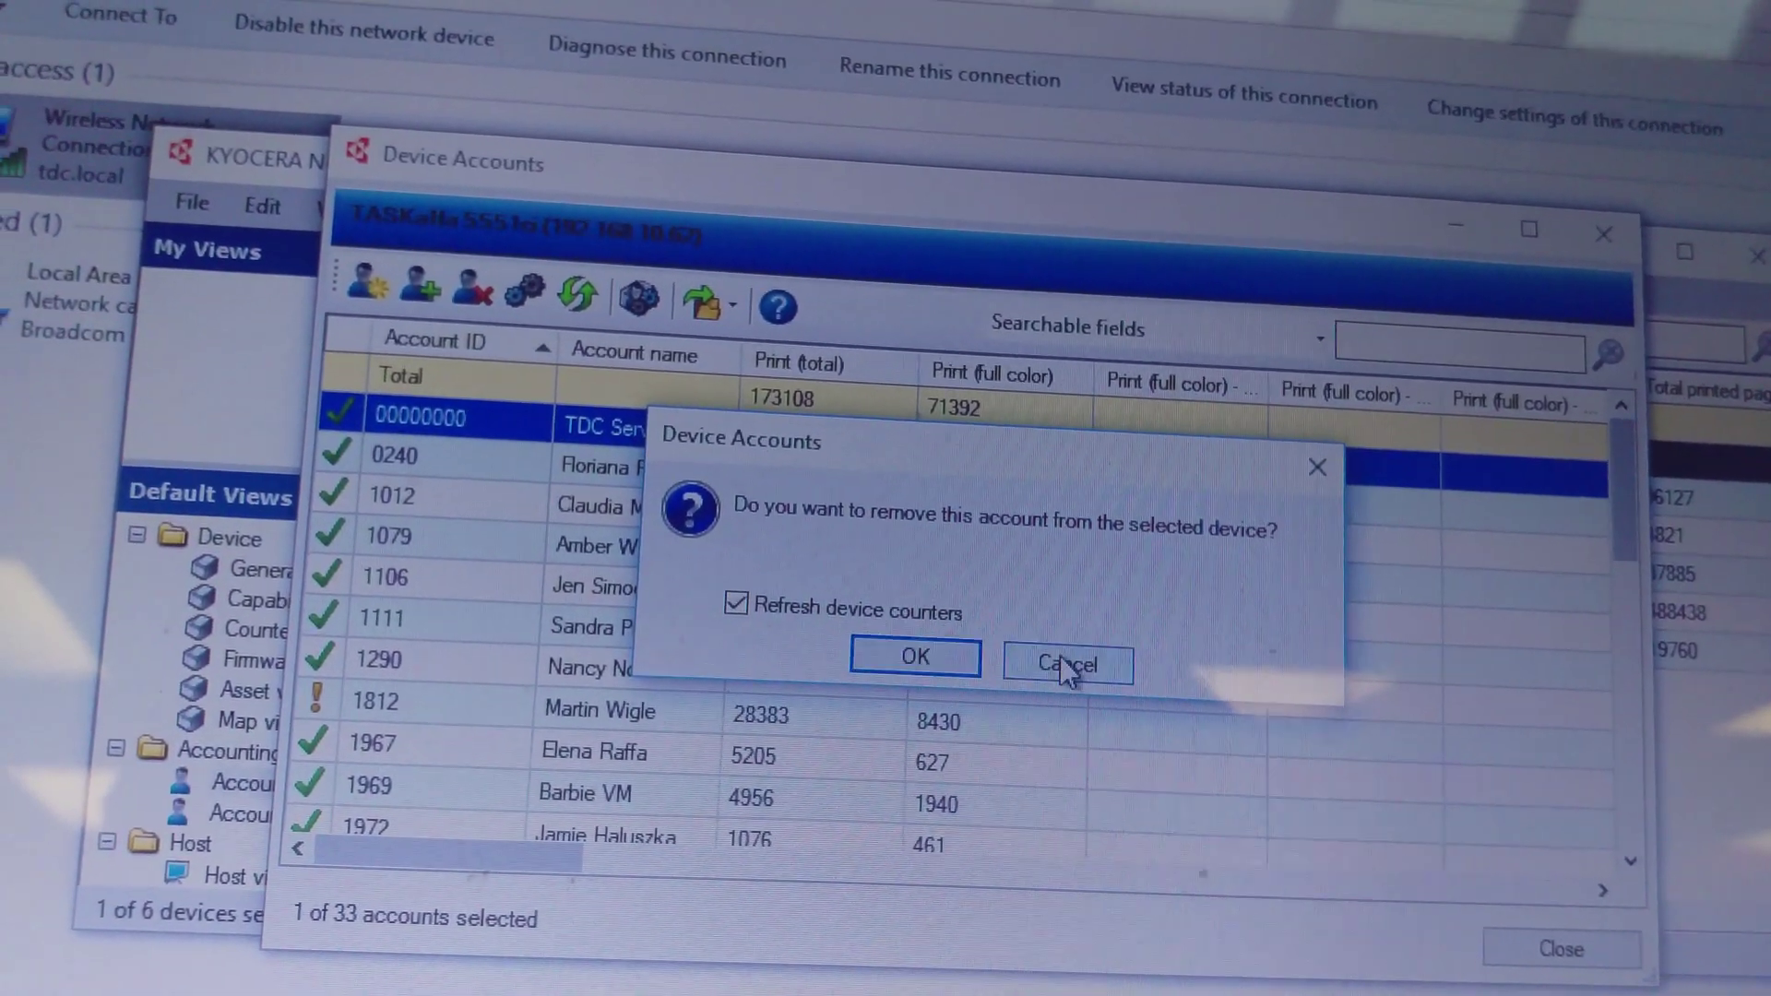
click(1055, 659)
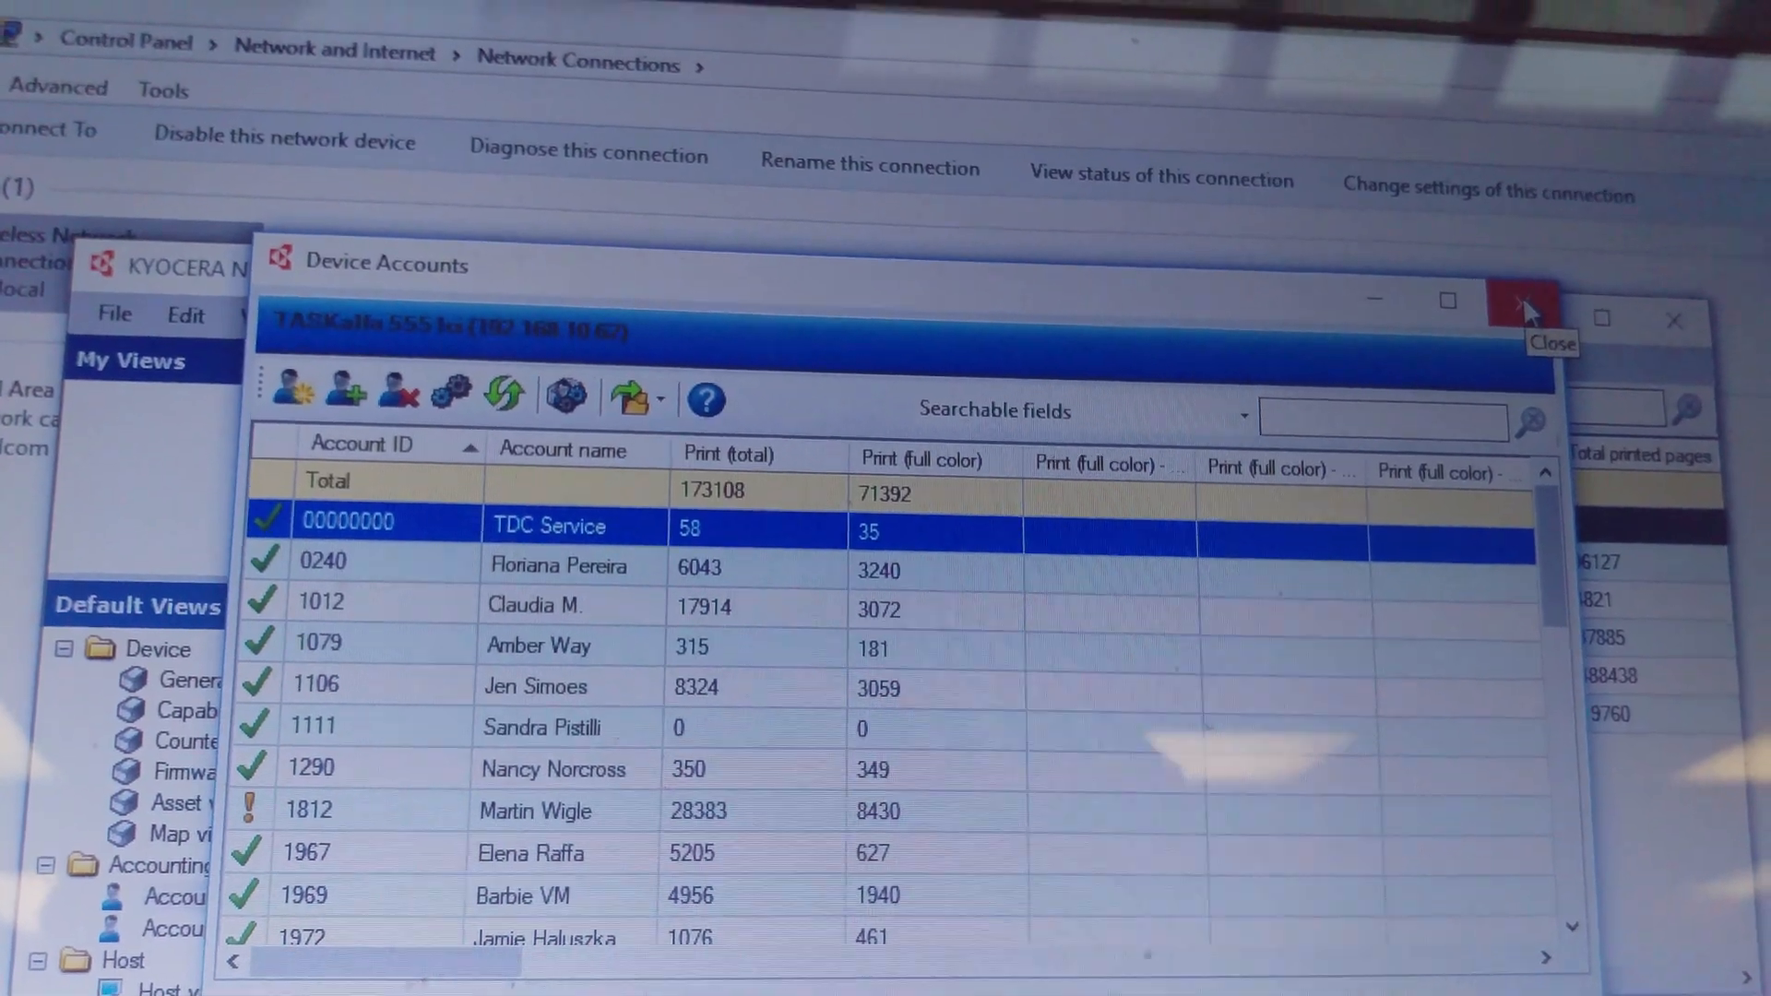
click(1301, 432)
text(1234)
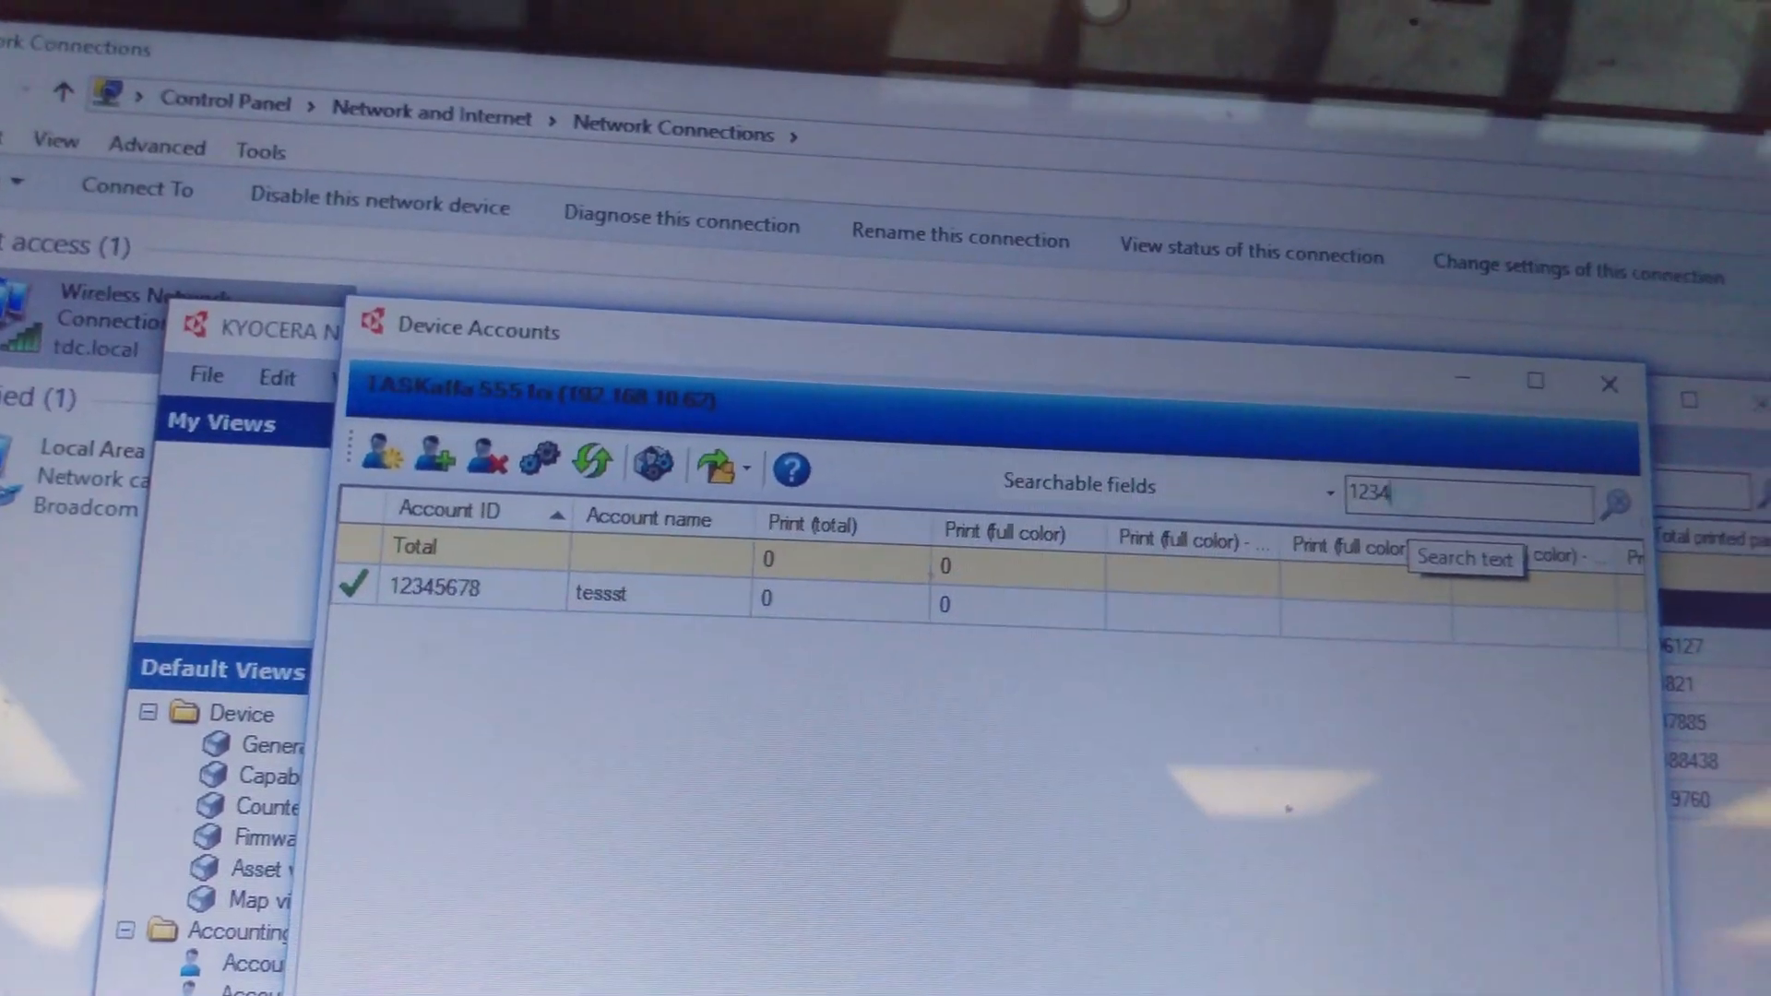
text(5)
Select account 12345678 'tessst' and confirm its removal from the TASKalfa 5551ci
click(541, 593)
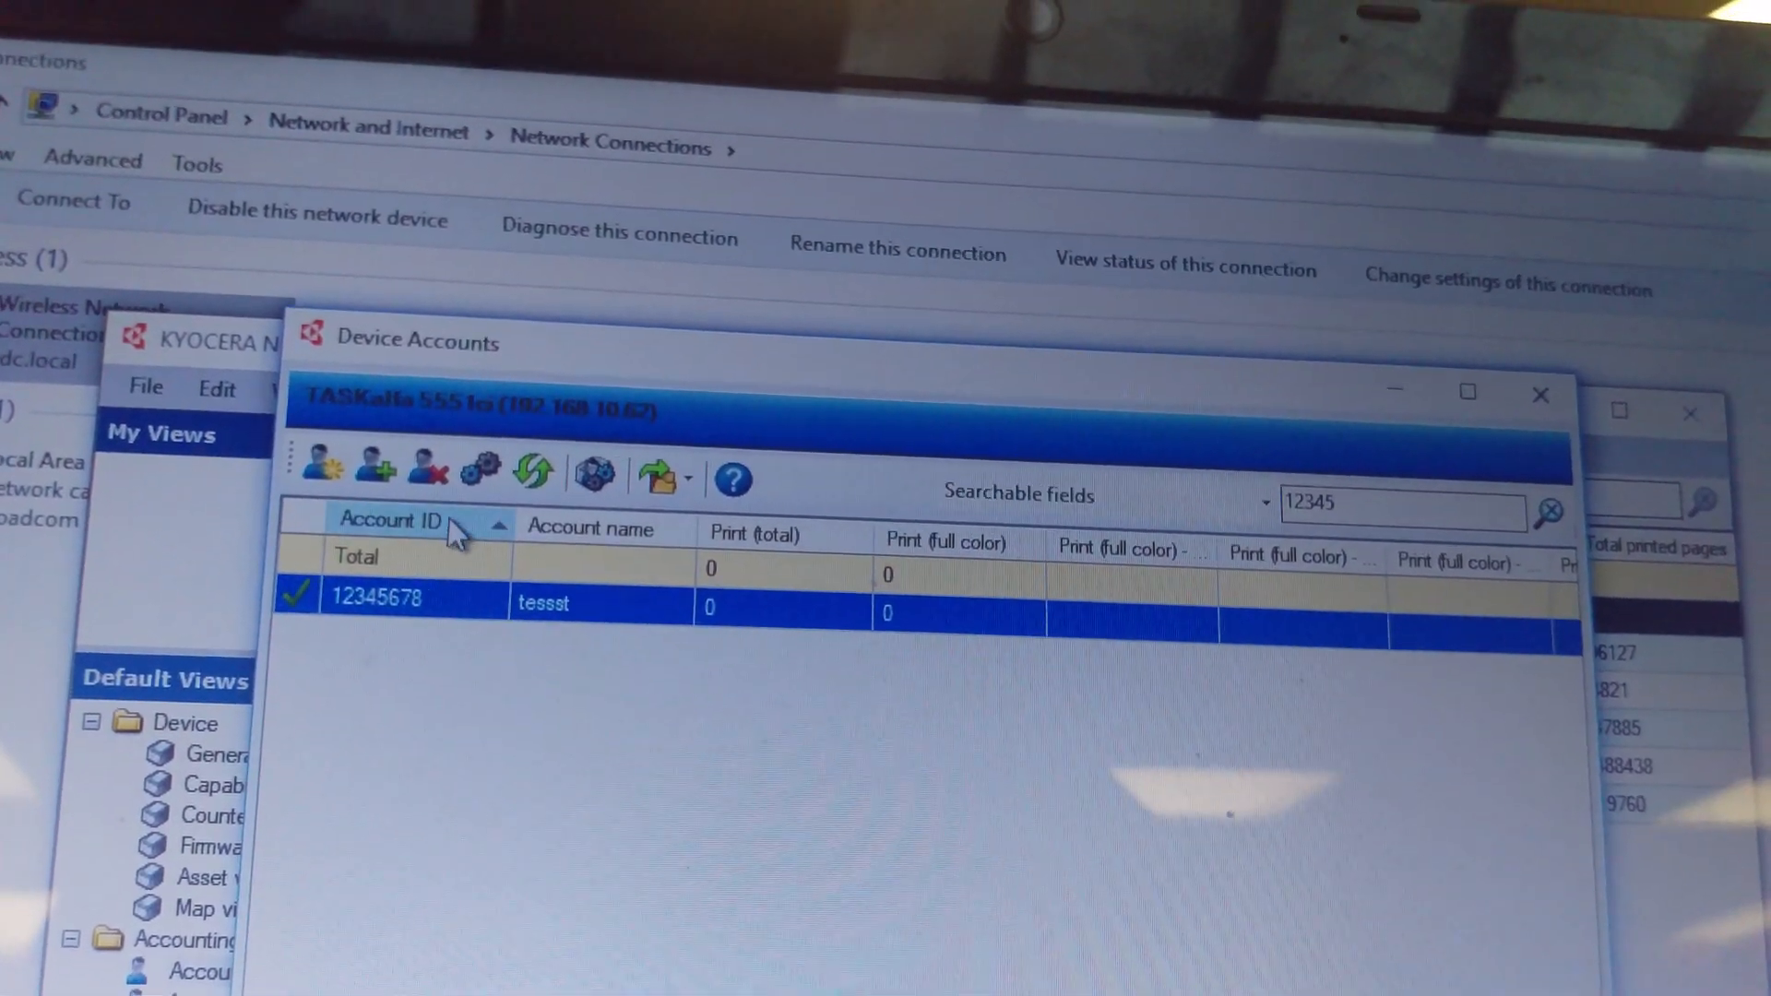
click(442, 462)
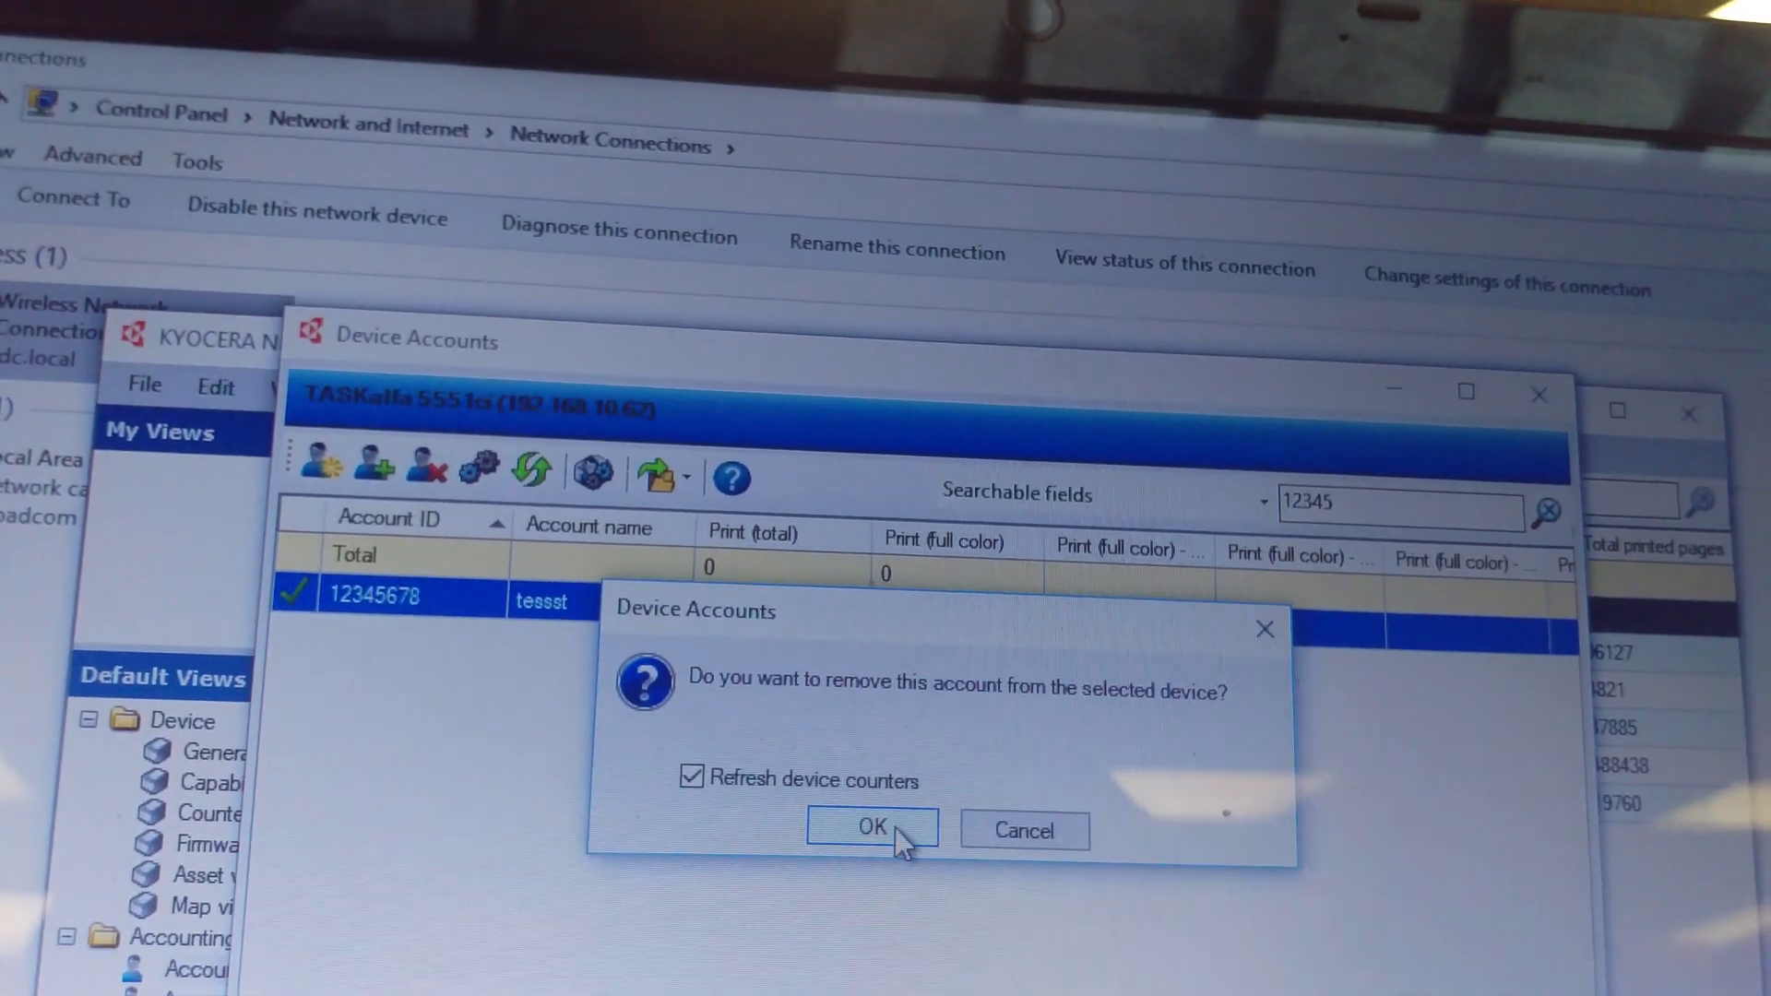
click(896, 817)
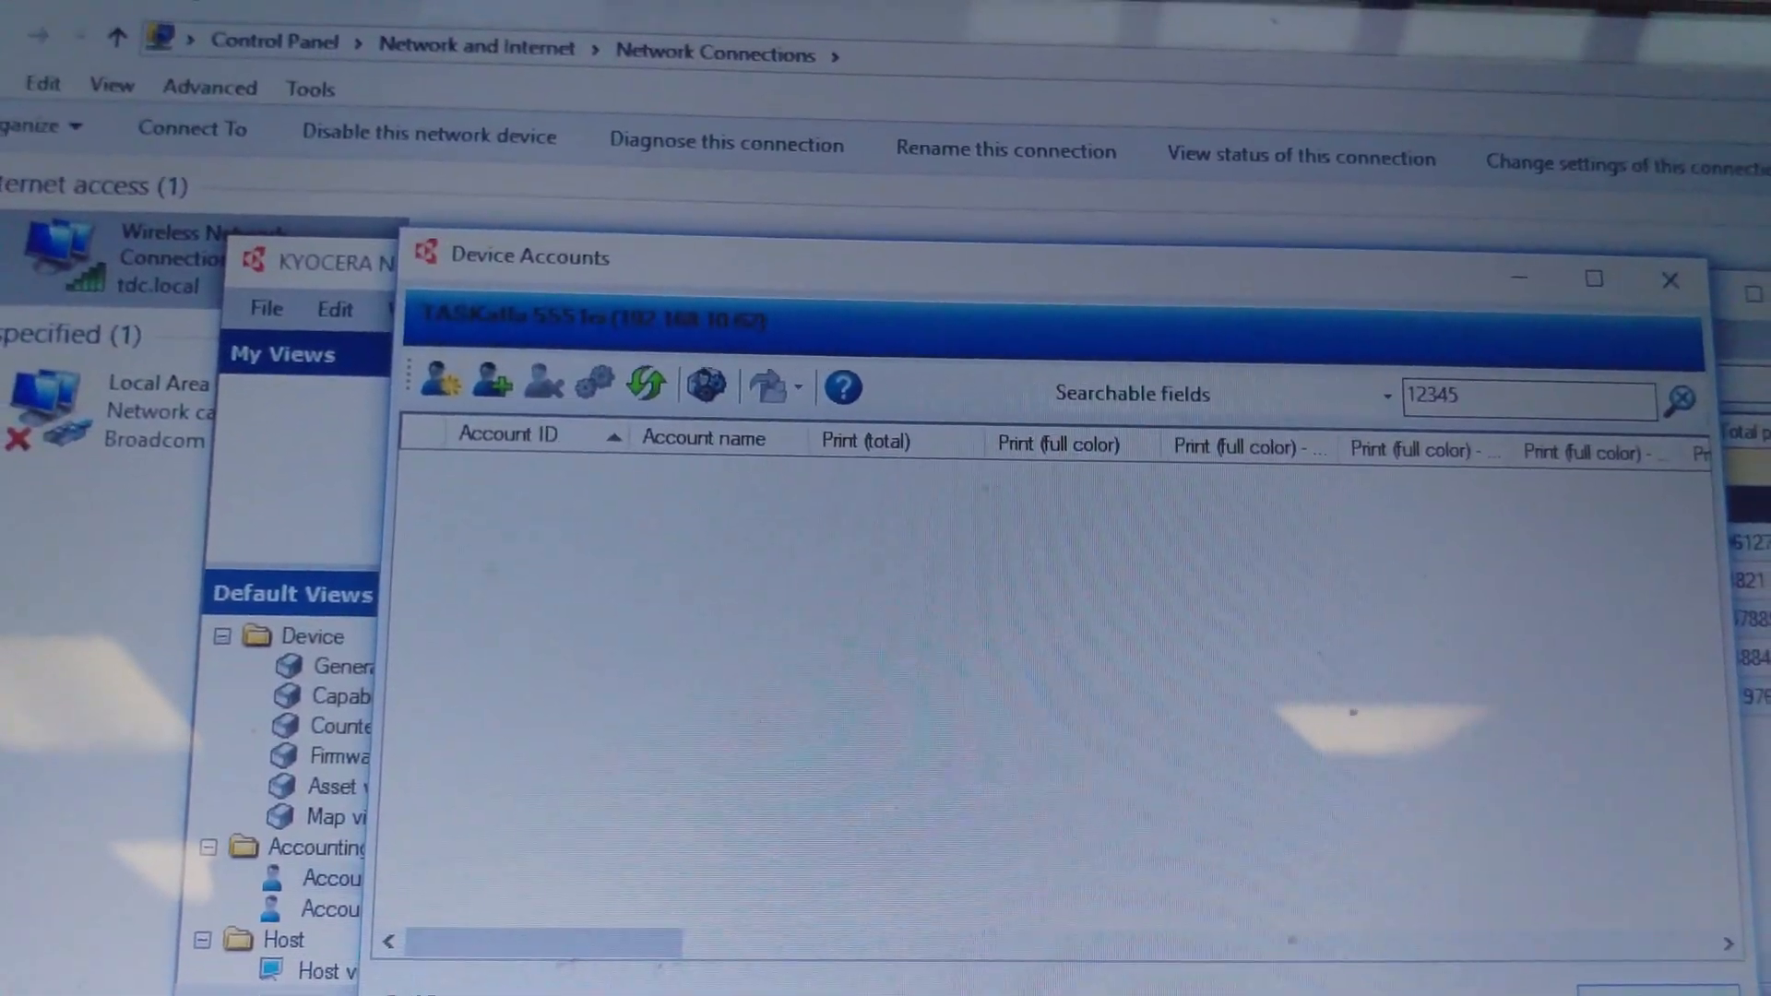
Close the 5551ci account list and open the TASKalfa 3551ci Device Accounts list
key(Escape)
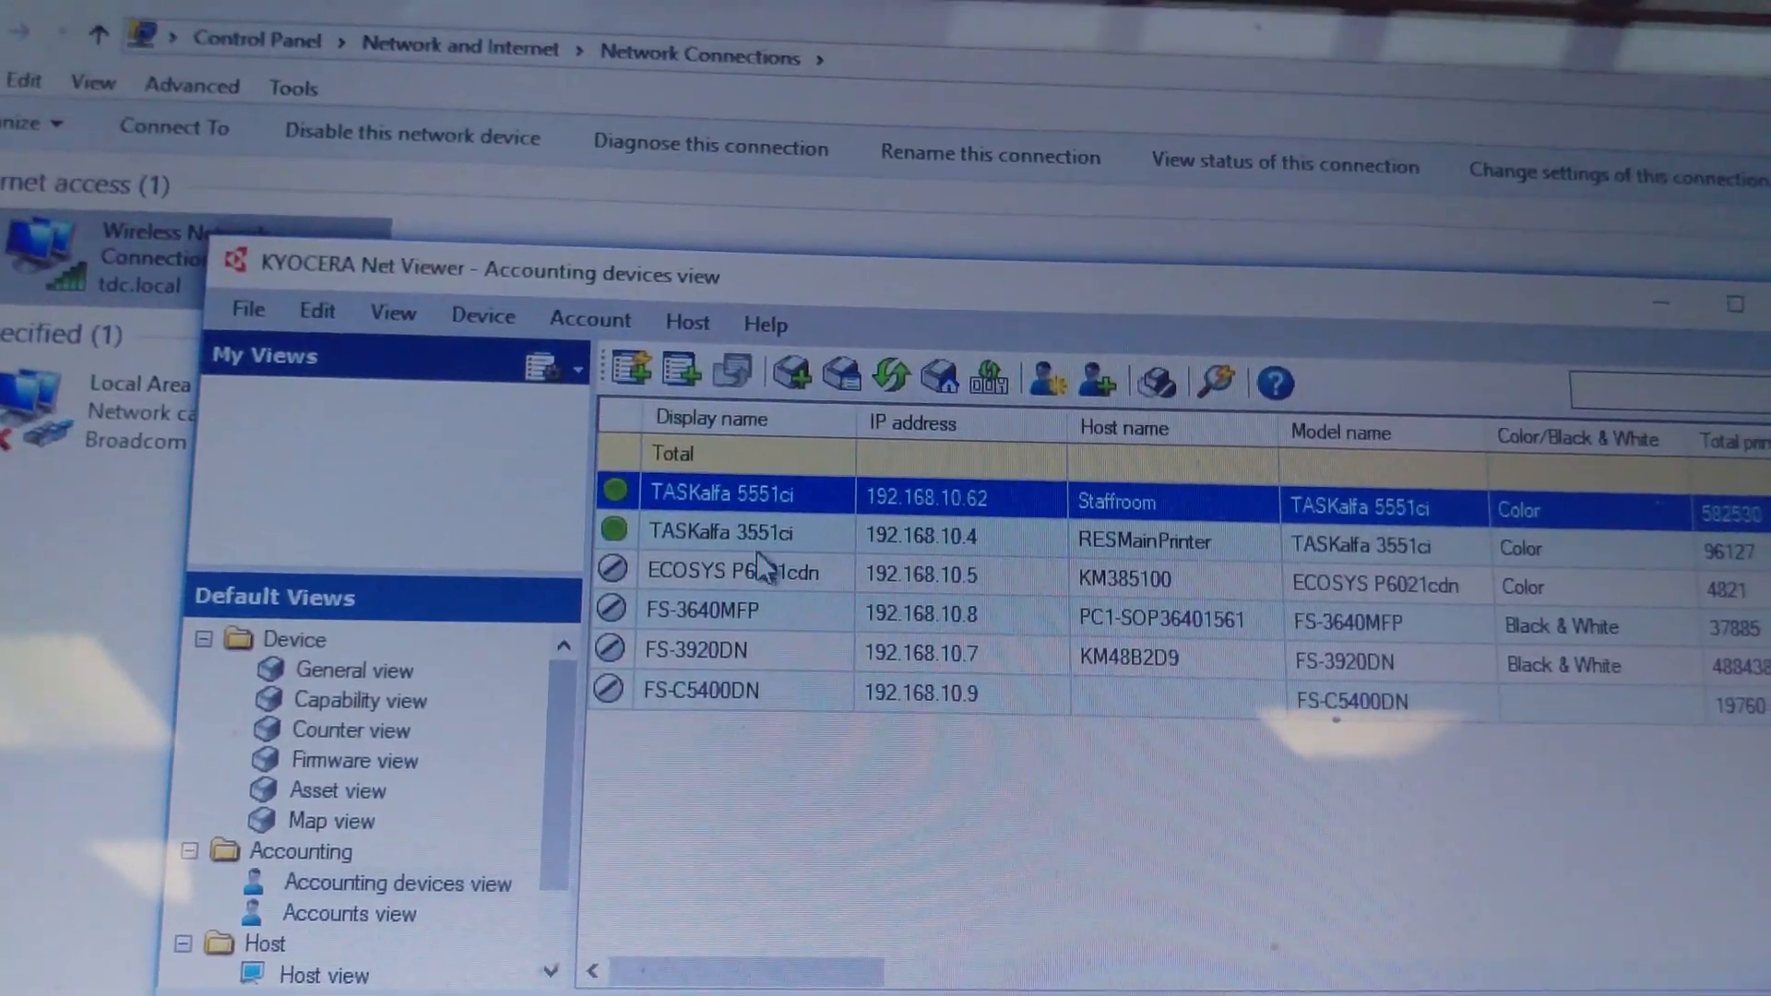
click(756, 532)
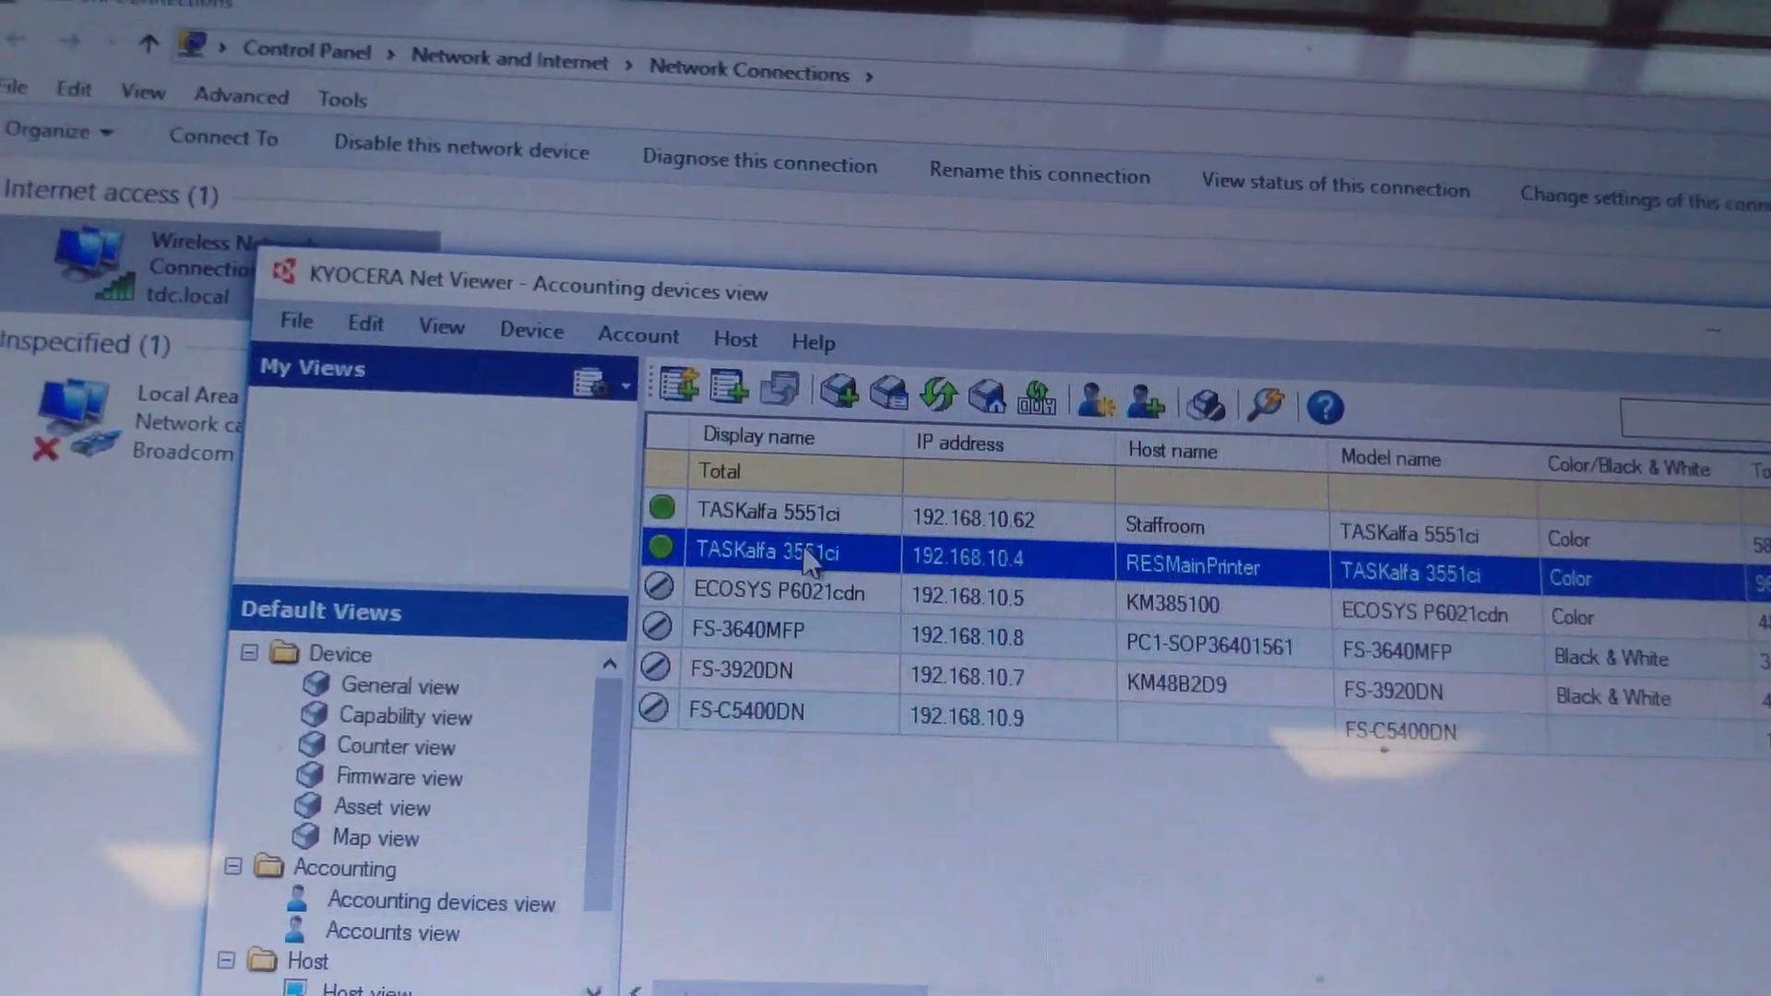
double_click(813, 540)
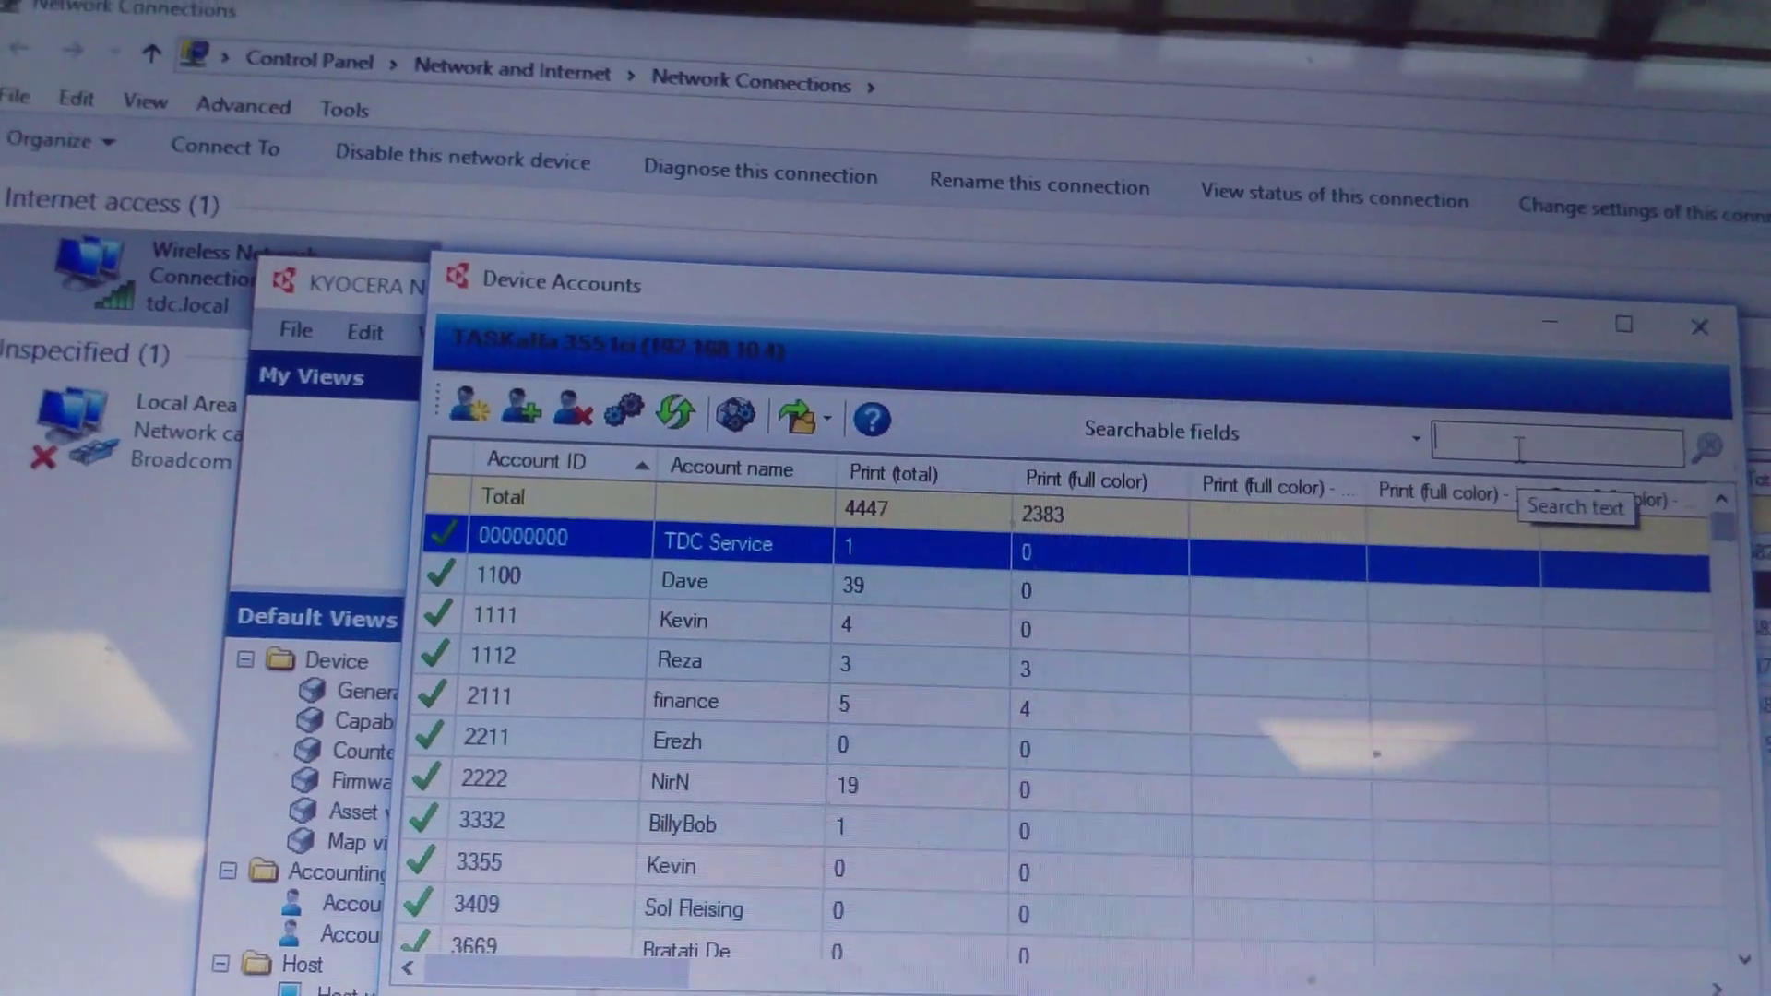
Search for 123456, select account 12345678 and request its removal
click(1517, 448)
text(12)
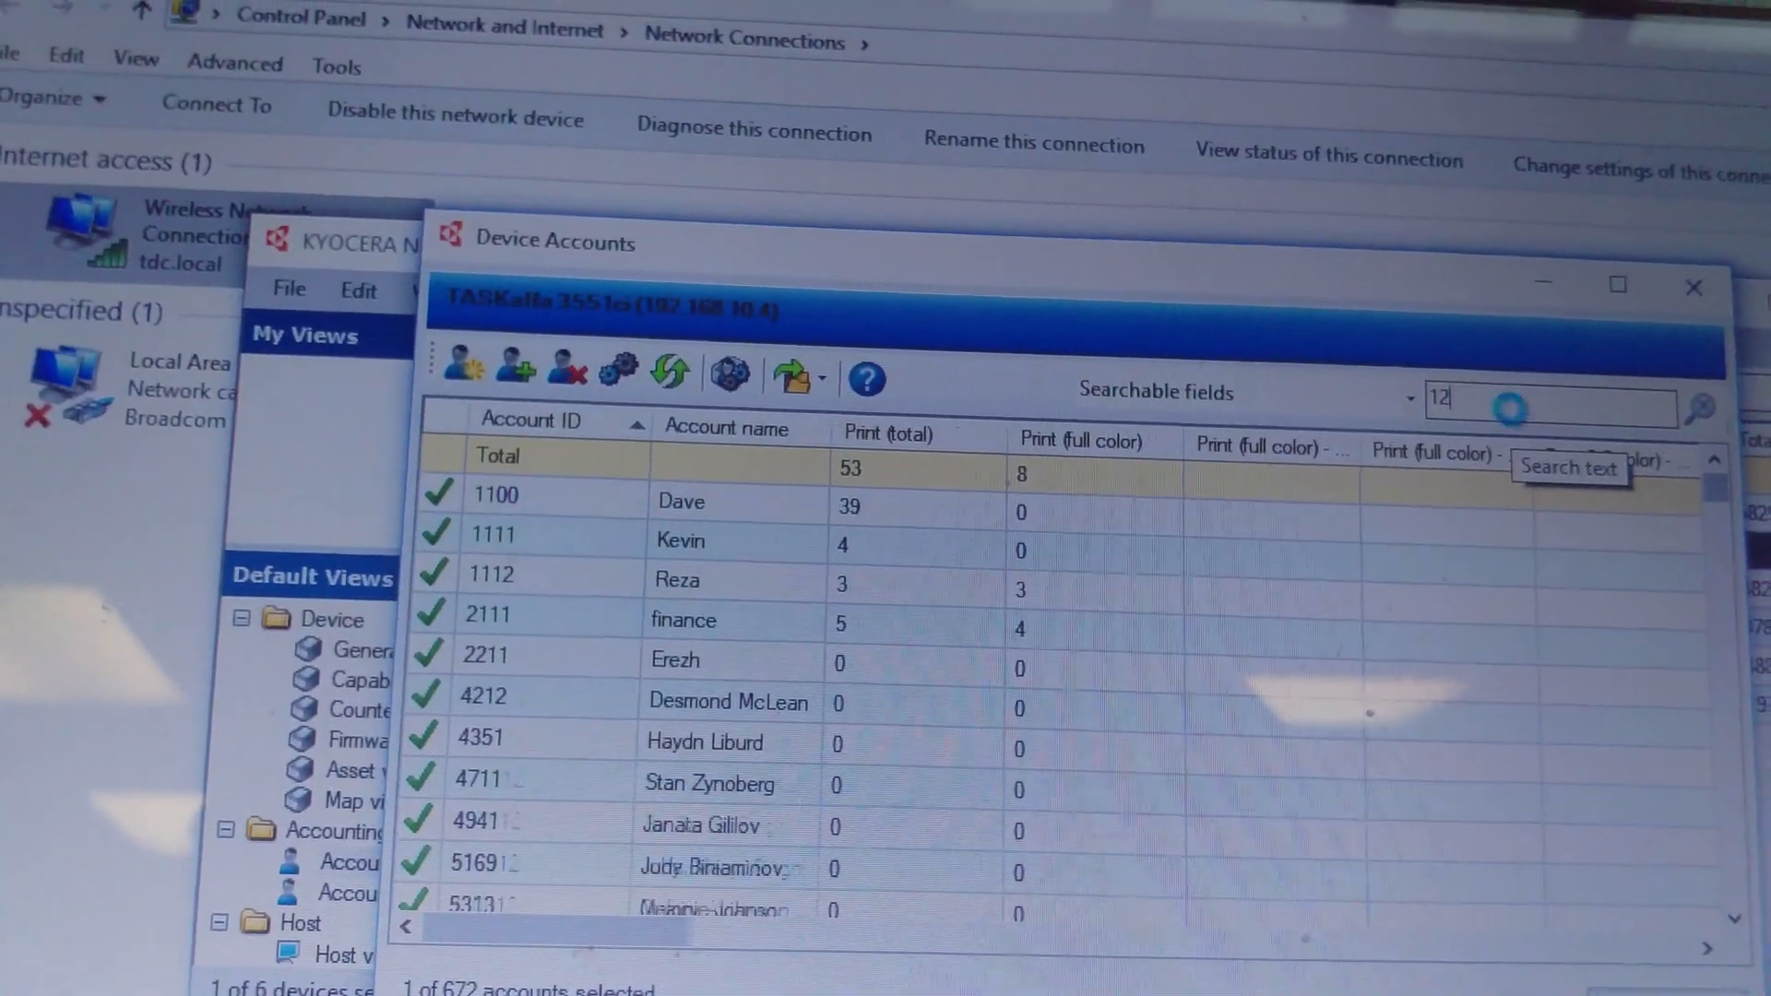
text(3456)
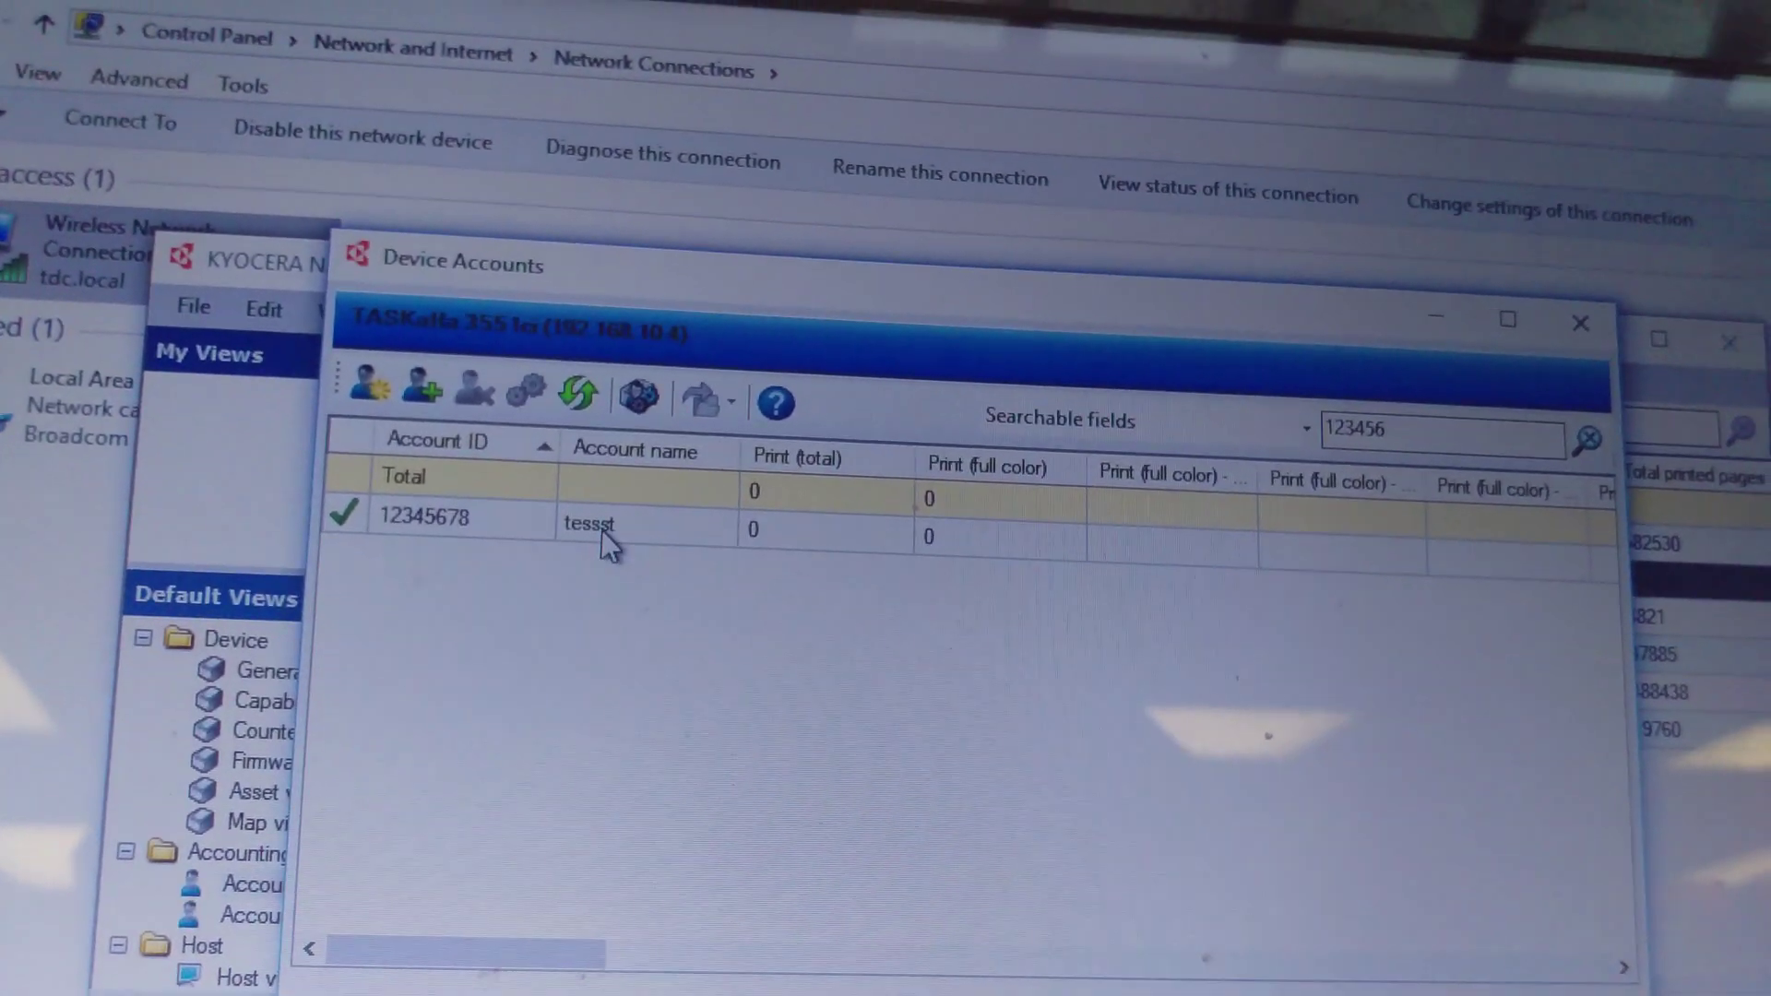
click(616, 540)
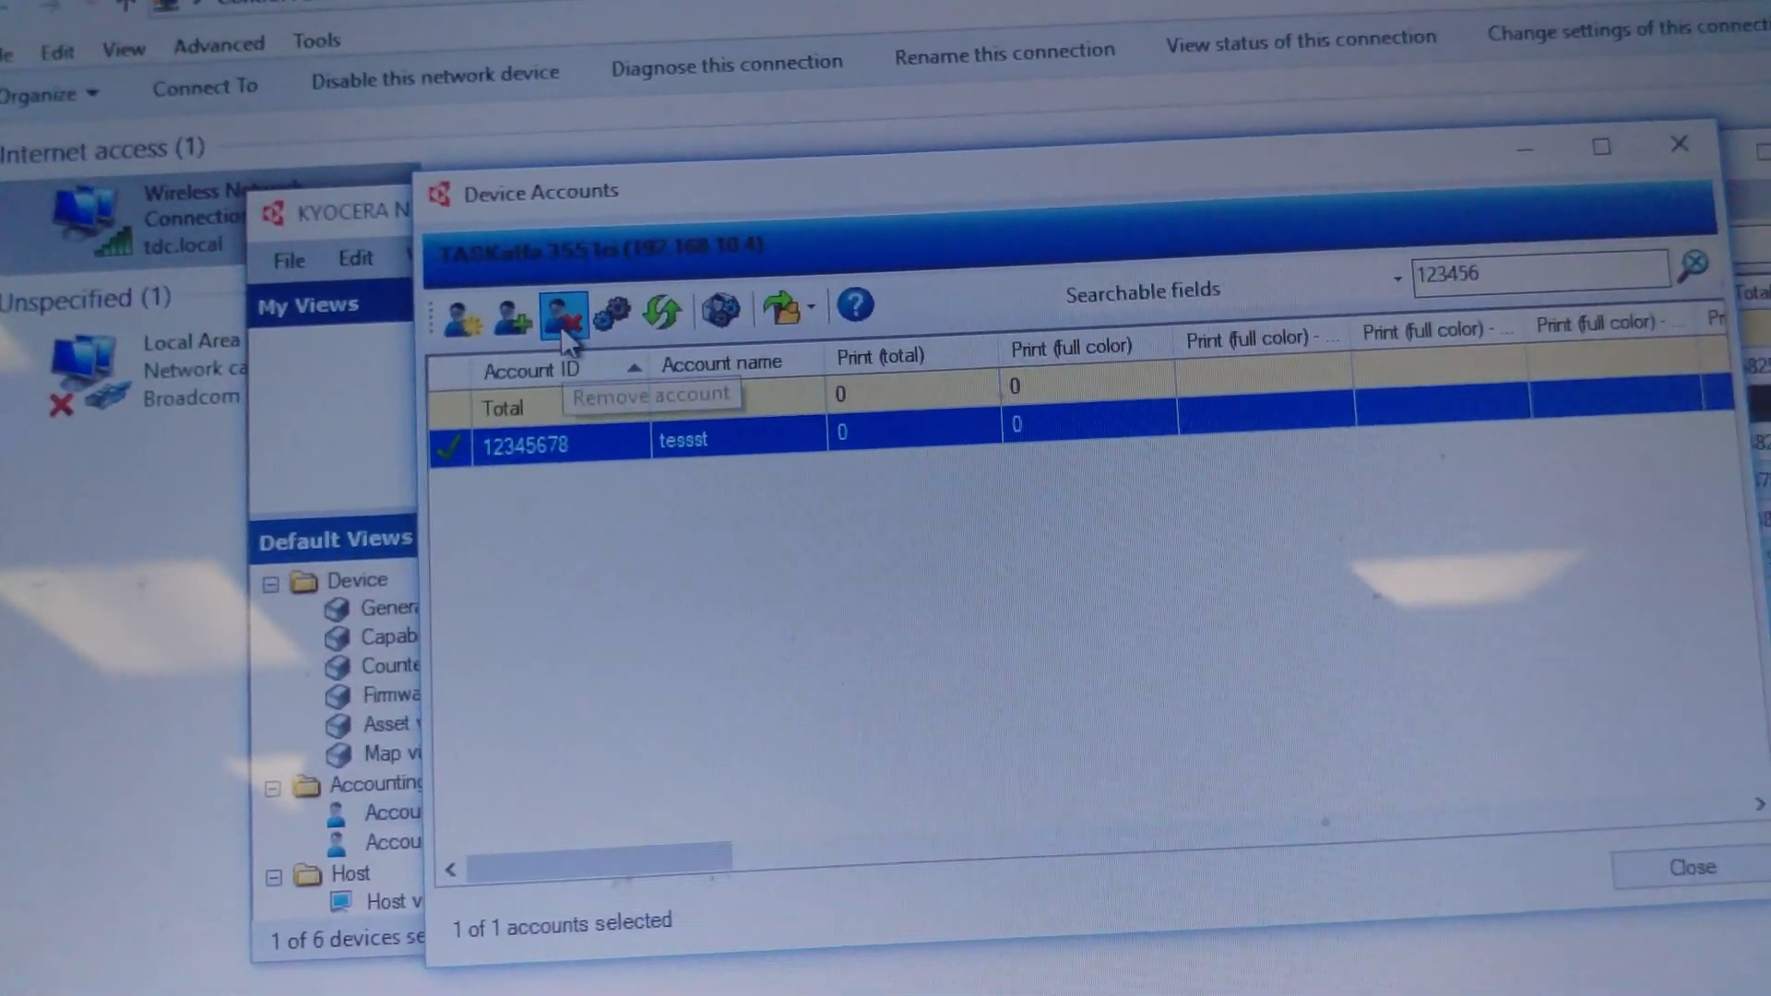
click(567, 321)
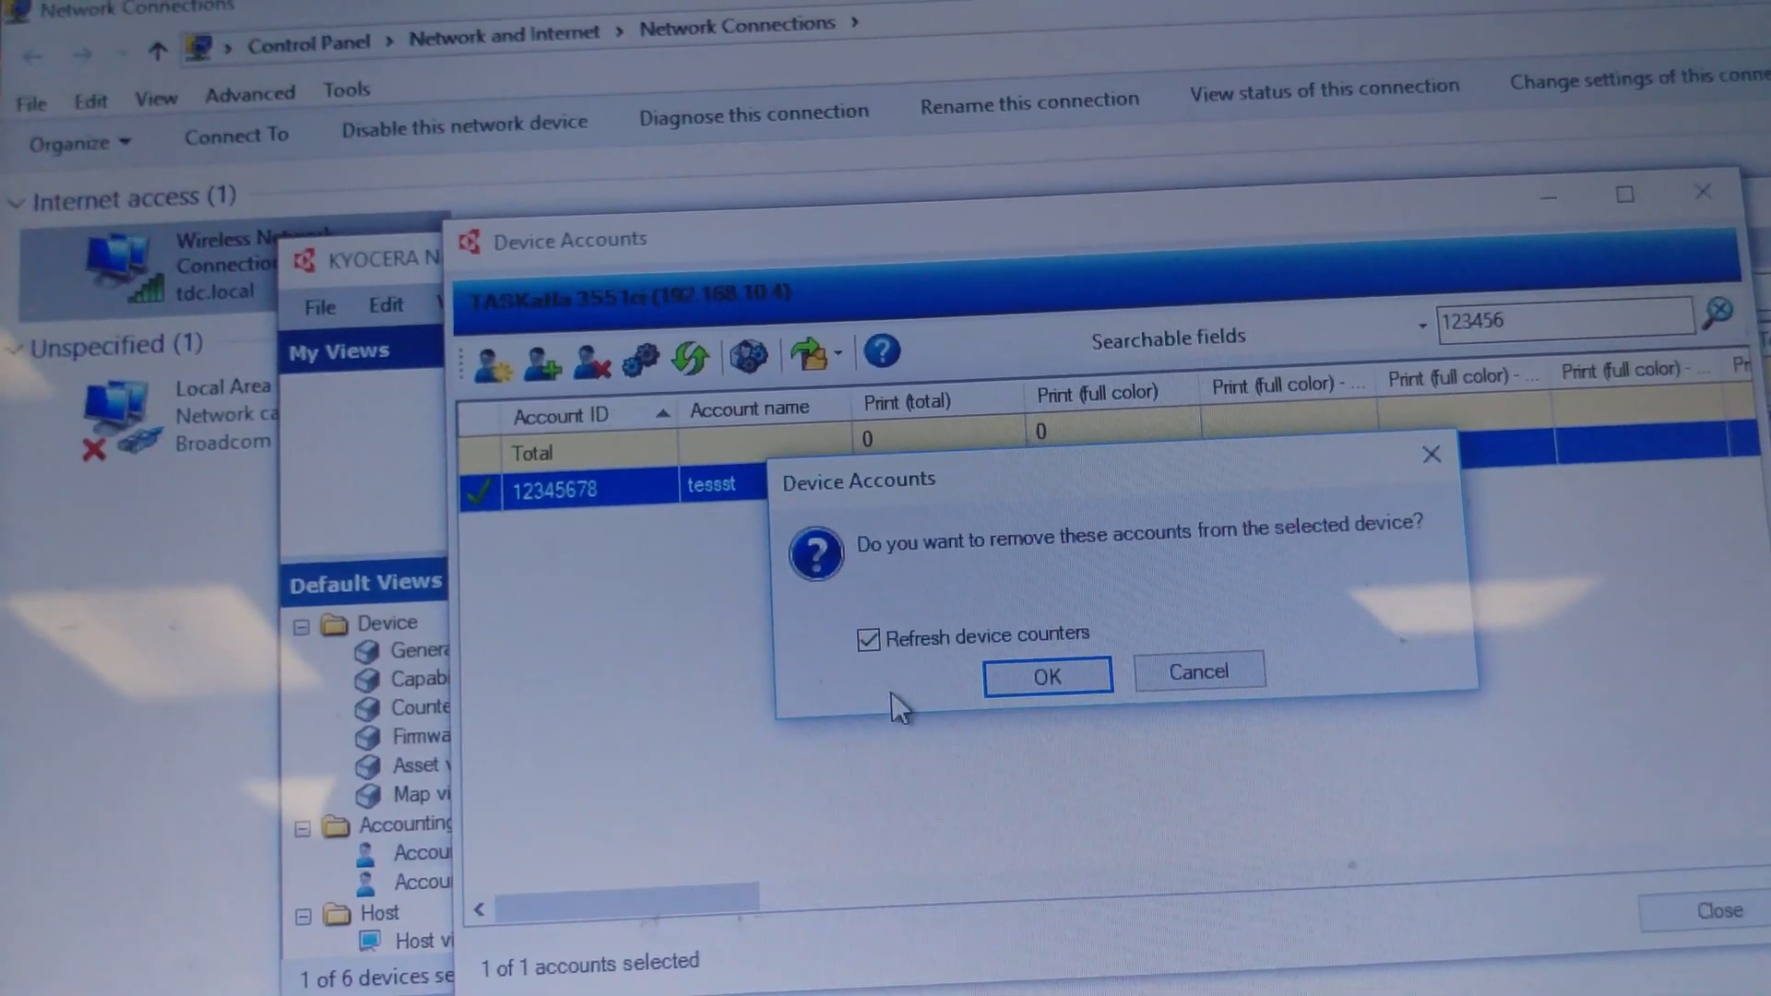
Confirm removing account 12345678 'tessst' from the TASKalfa 3551ci
click(1037, 690)
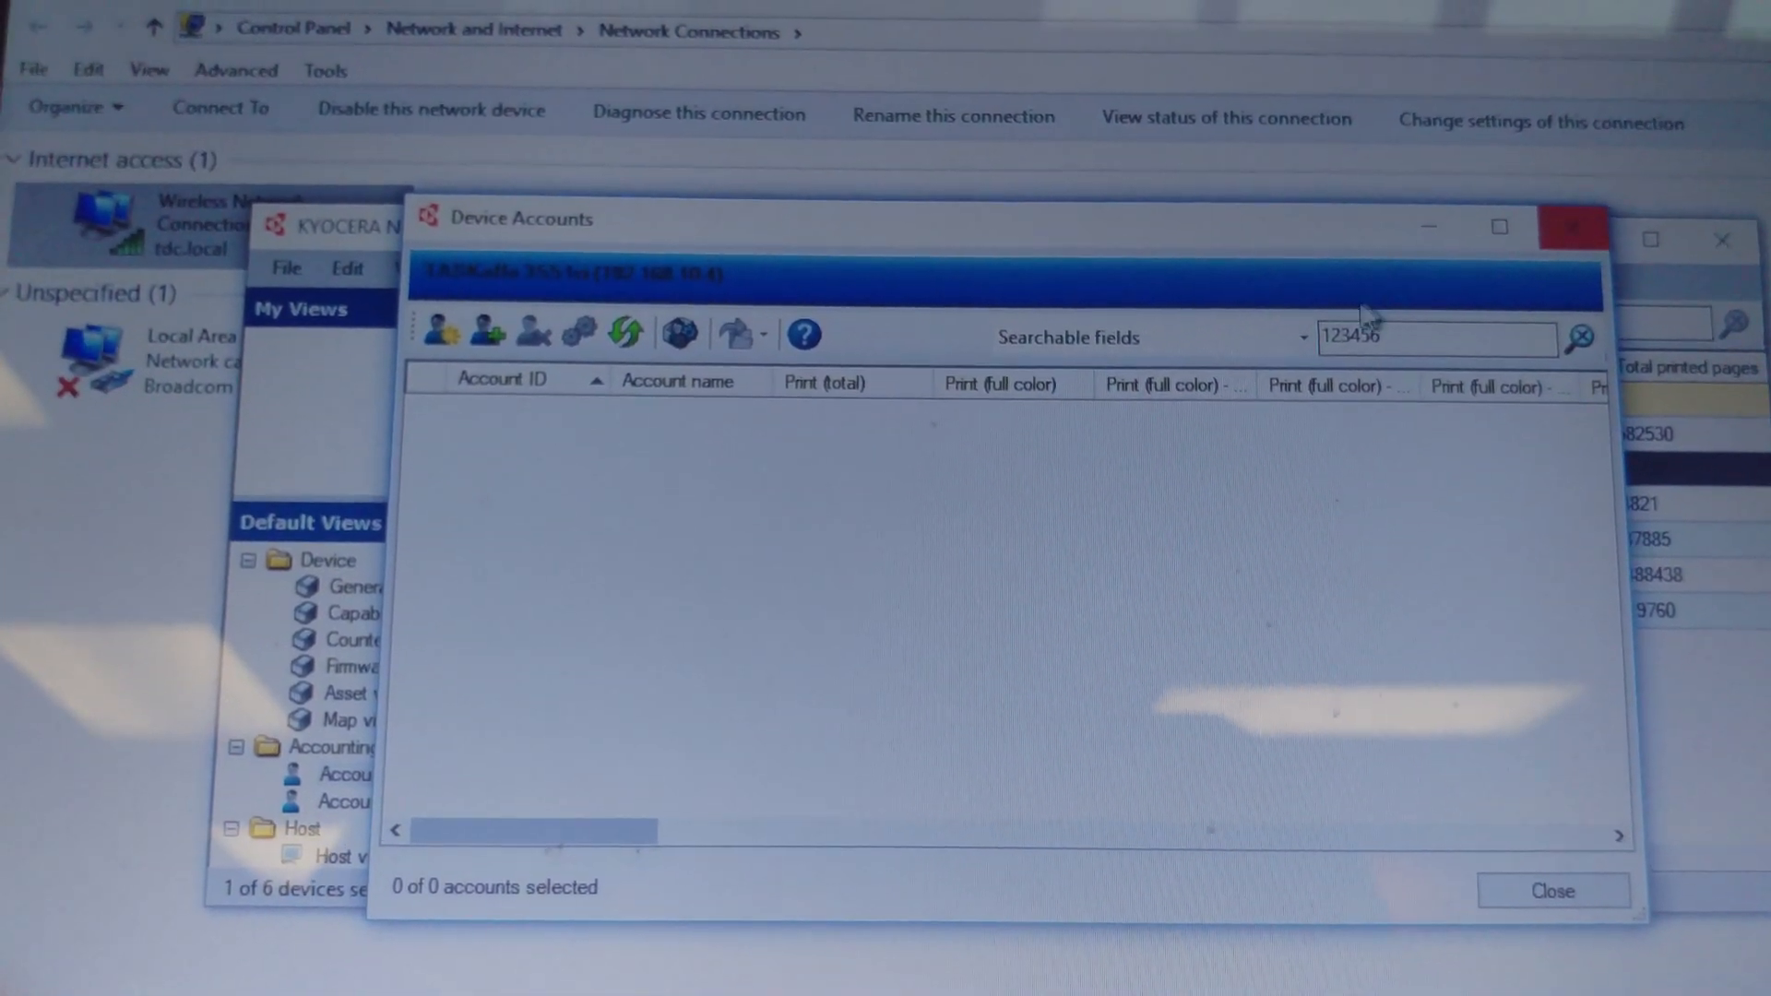
Clear the search to list all 671 accounts and close the 3551ci account list
key(BackSpace)
key(BackSpace)
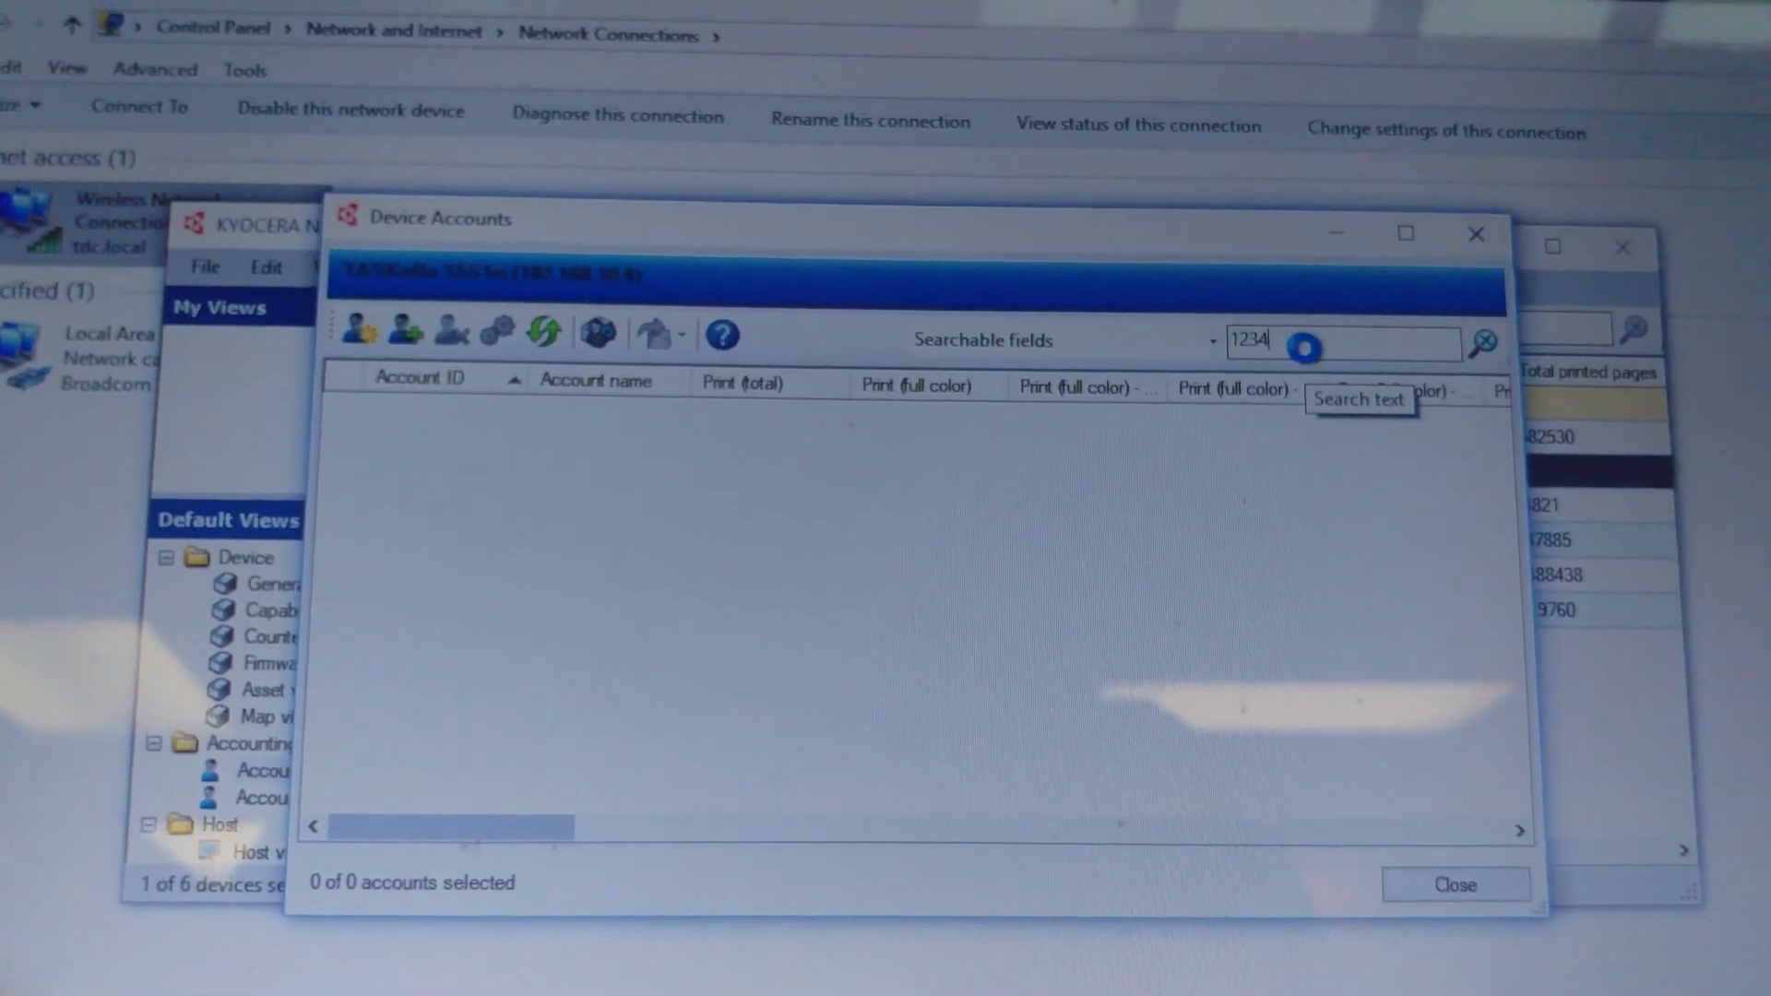
key(BackSpace)
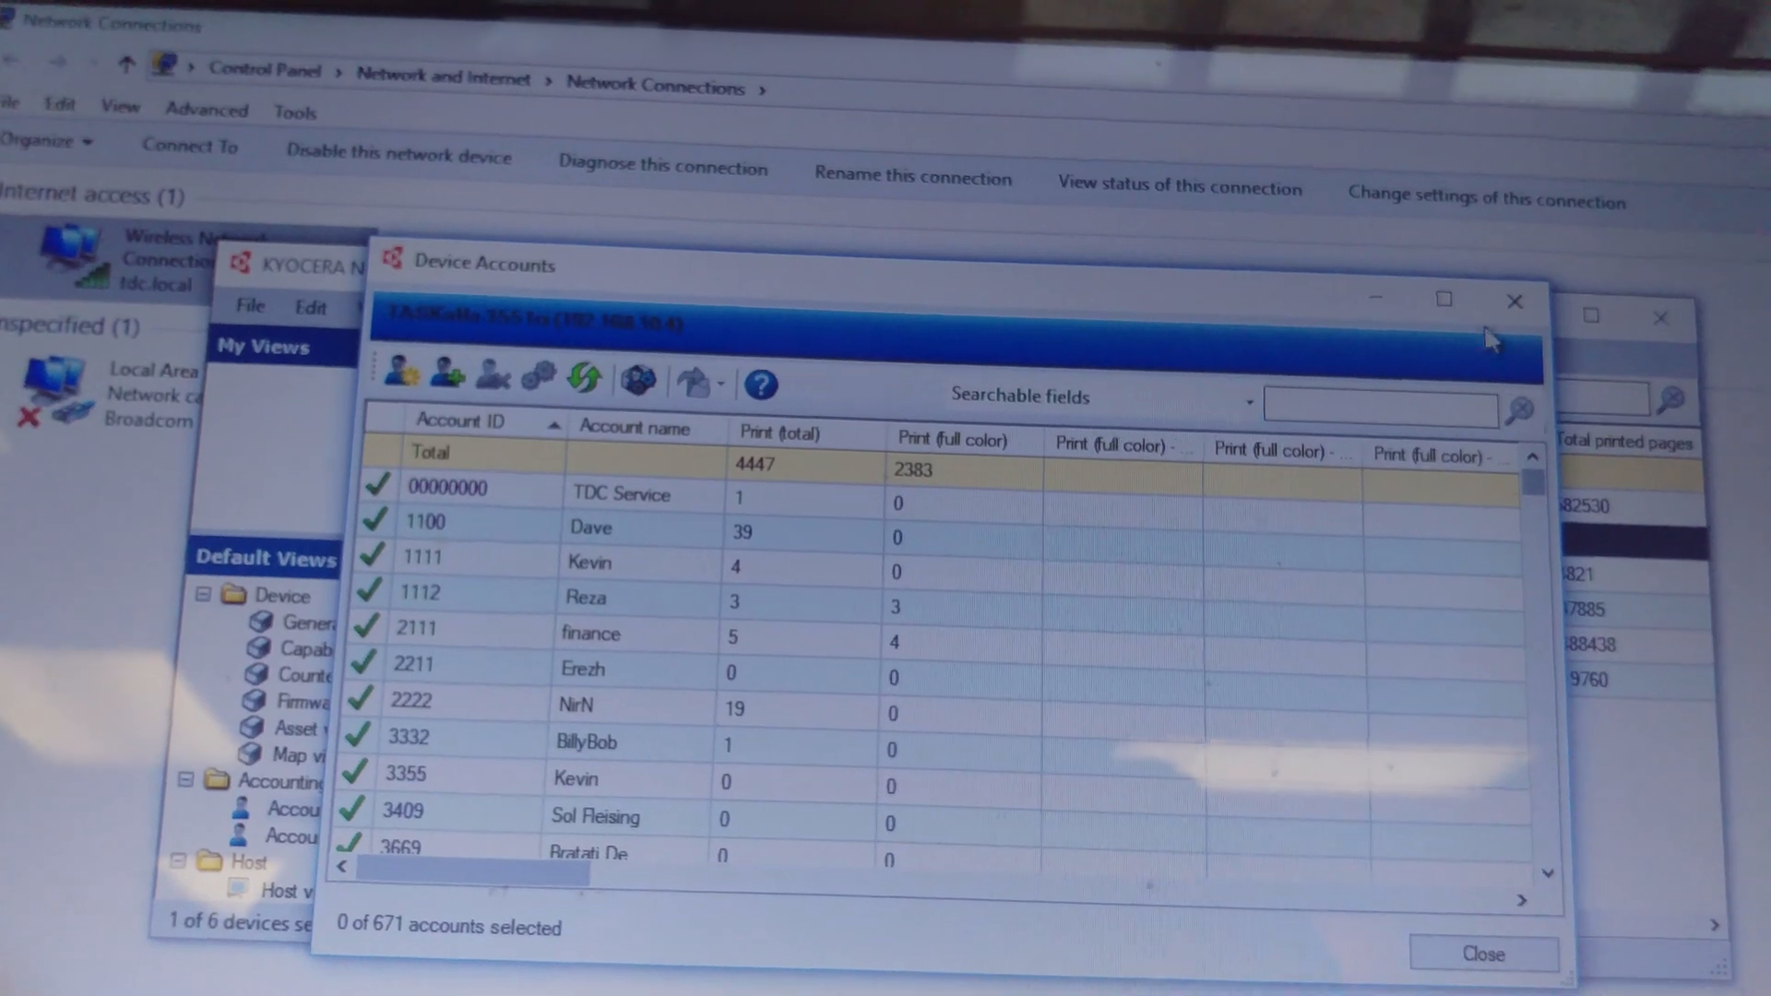
click(1524, 308)
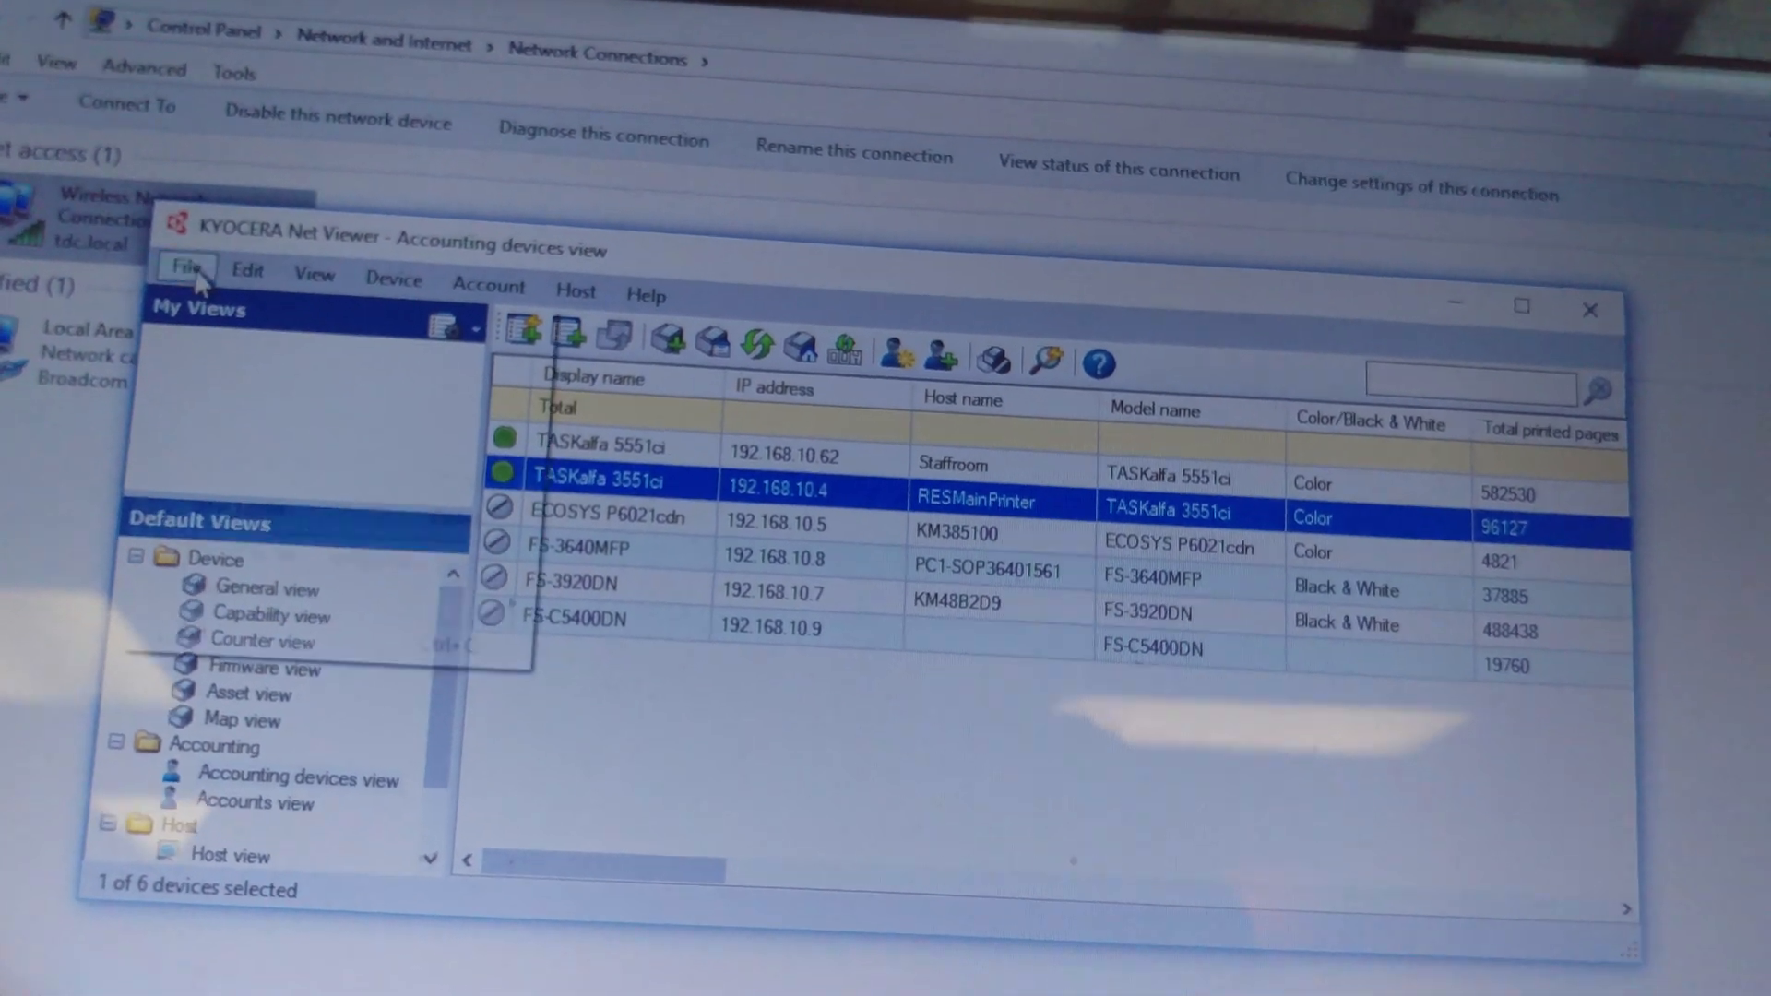
click(201, 272)
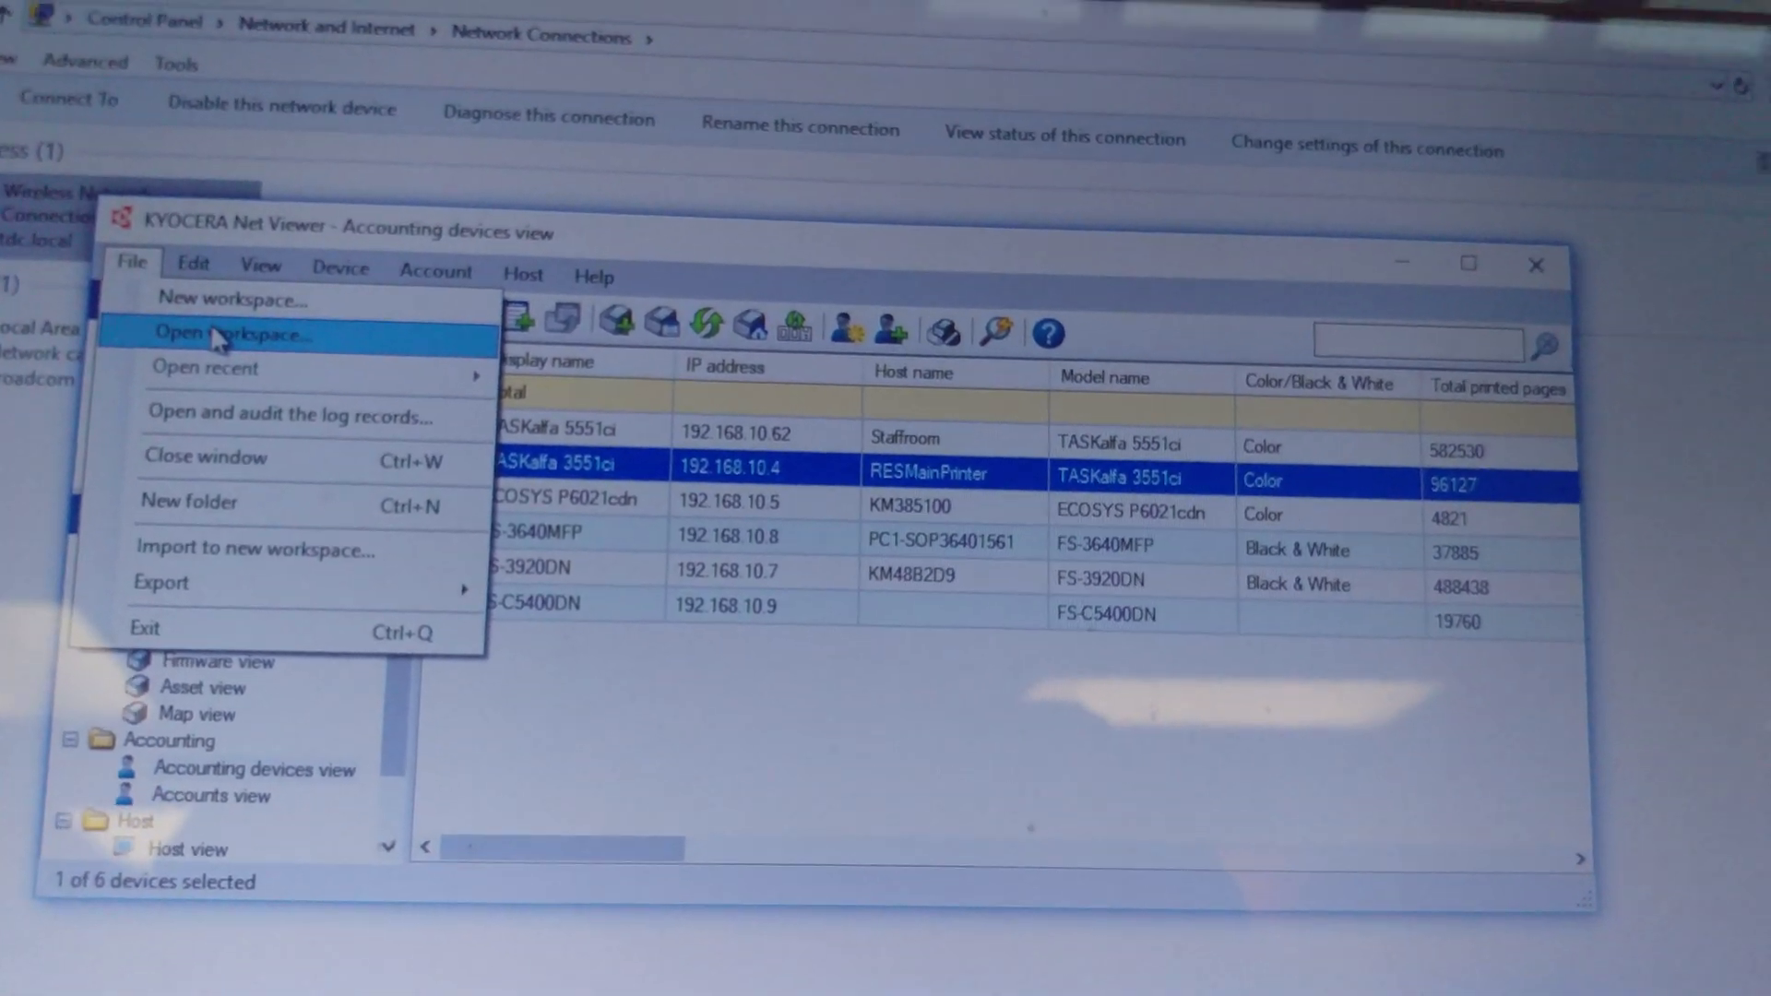
Dismiss the File menu and show the General view of all six printers with toner levels
click(252, 235)
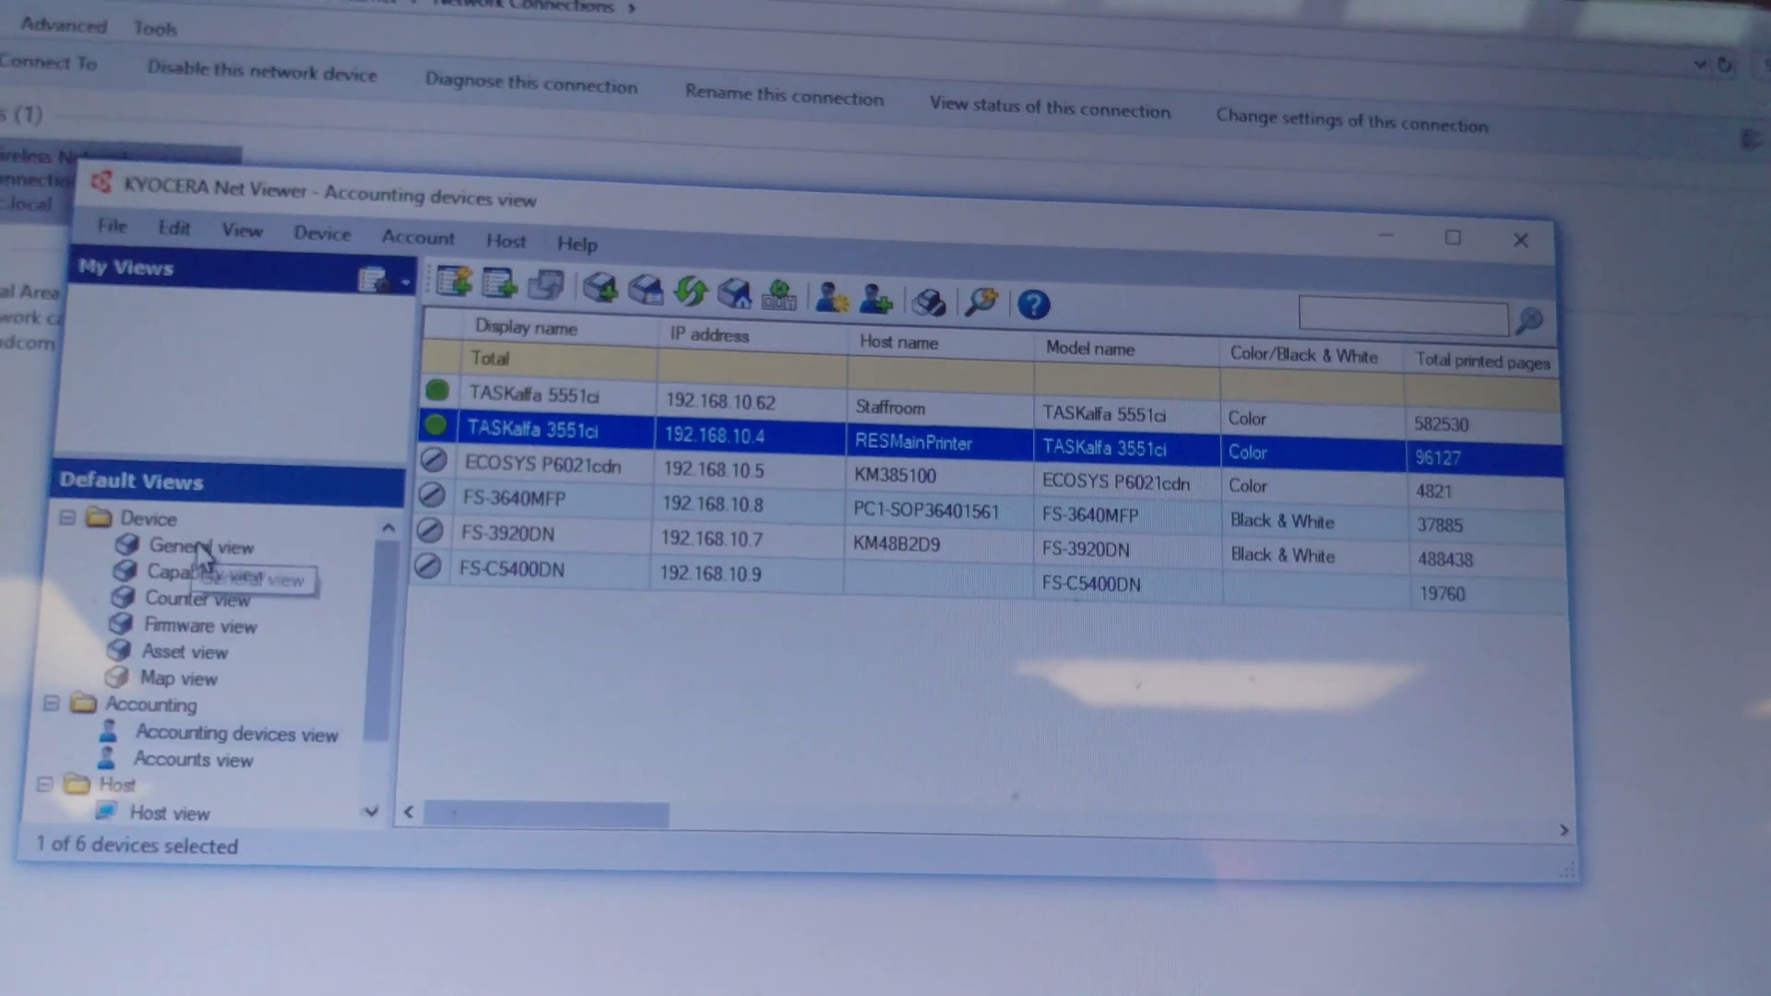
click(191, 572)
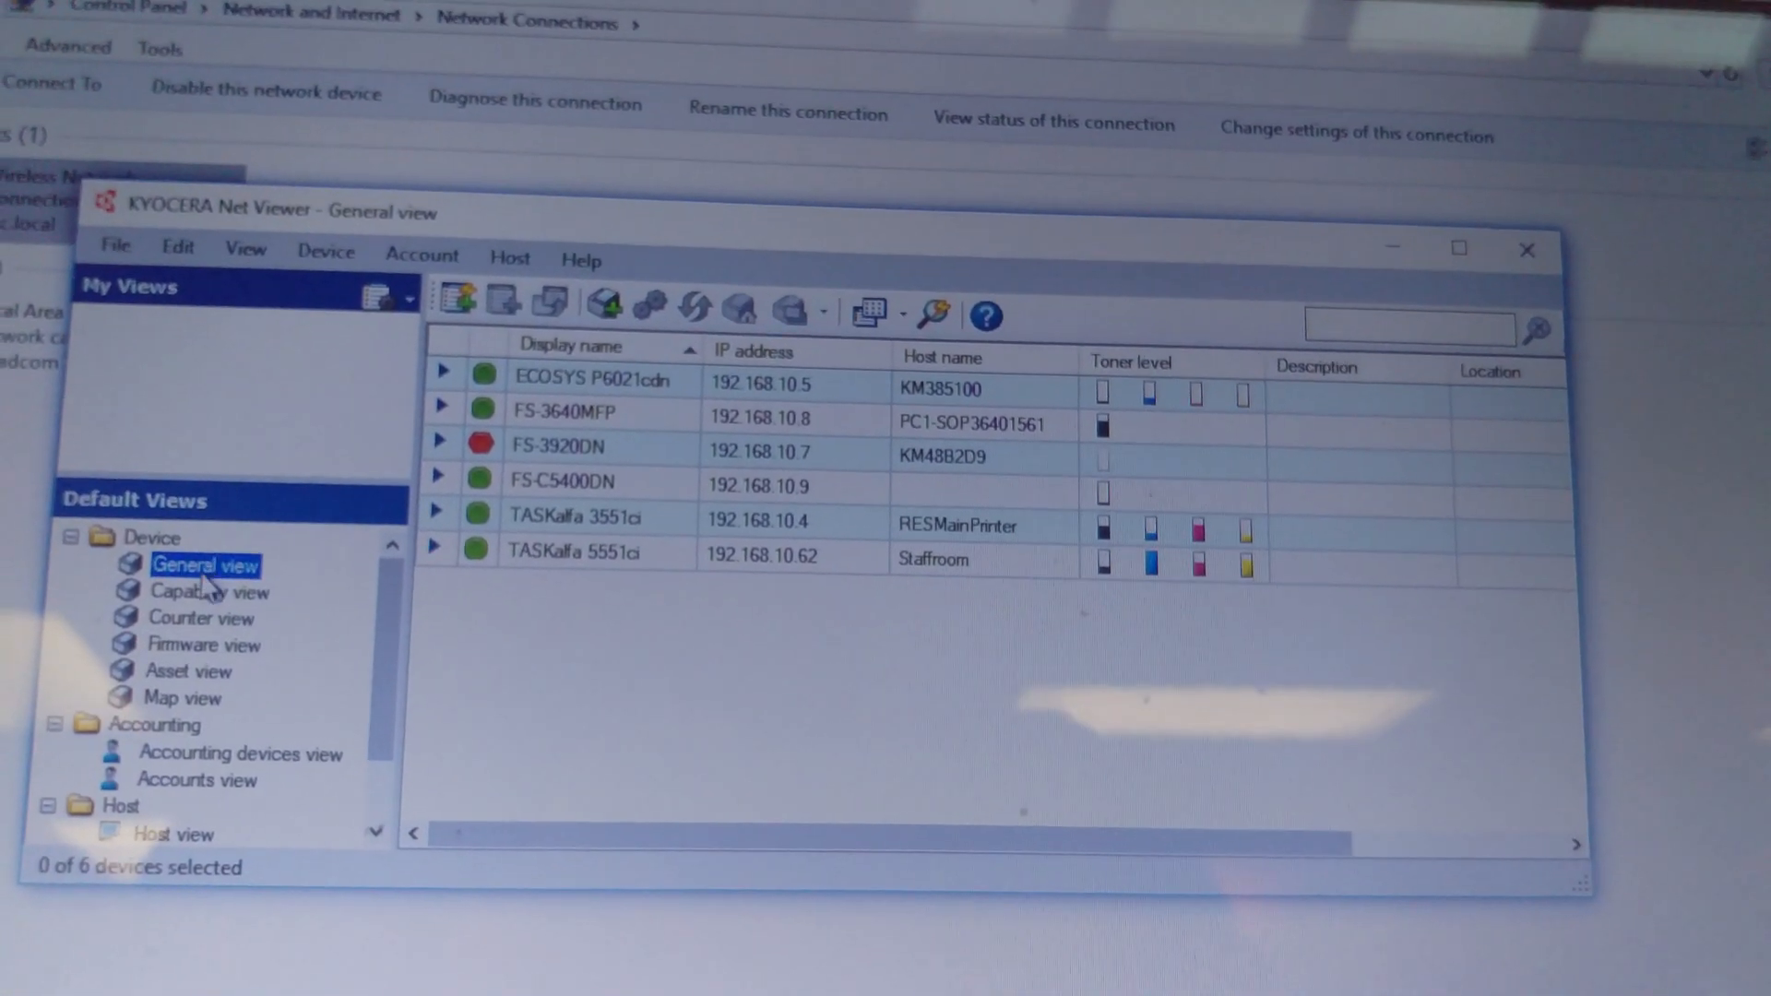
drag(194, 604, 185, 661)
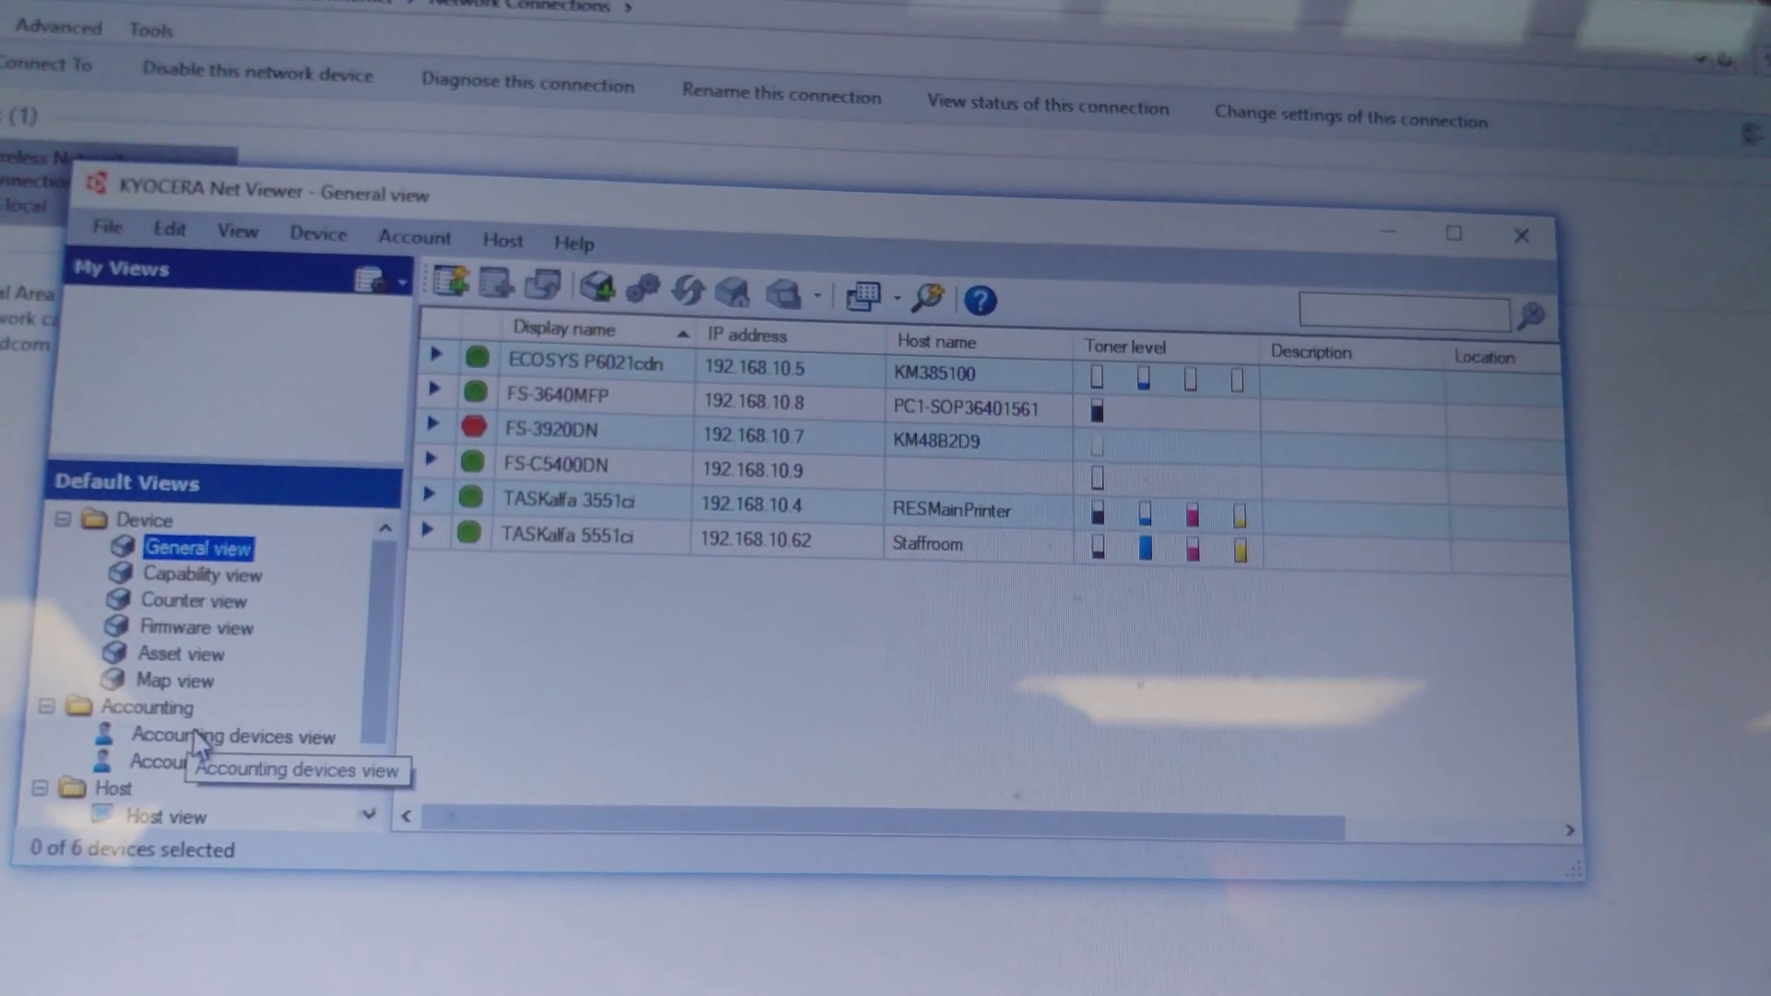
Toggle Accounting devices and Accounts views until the 699-account table loads, then return to General view
click(200, 739)
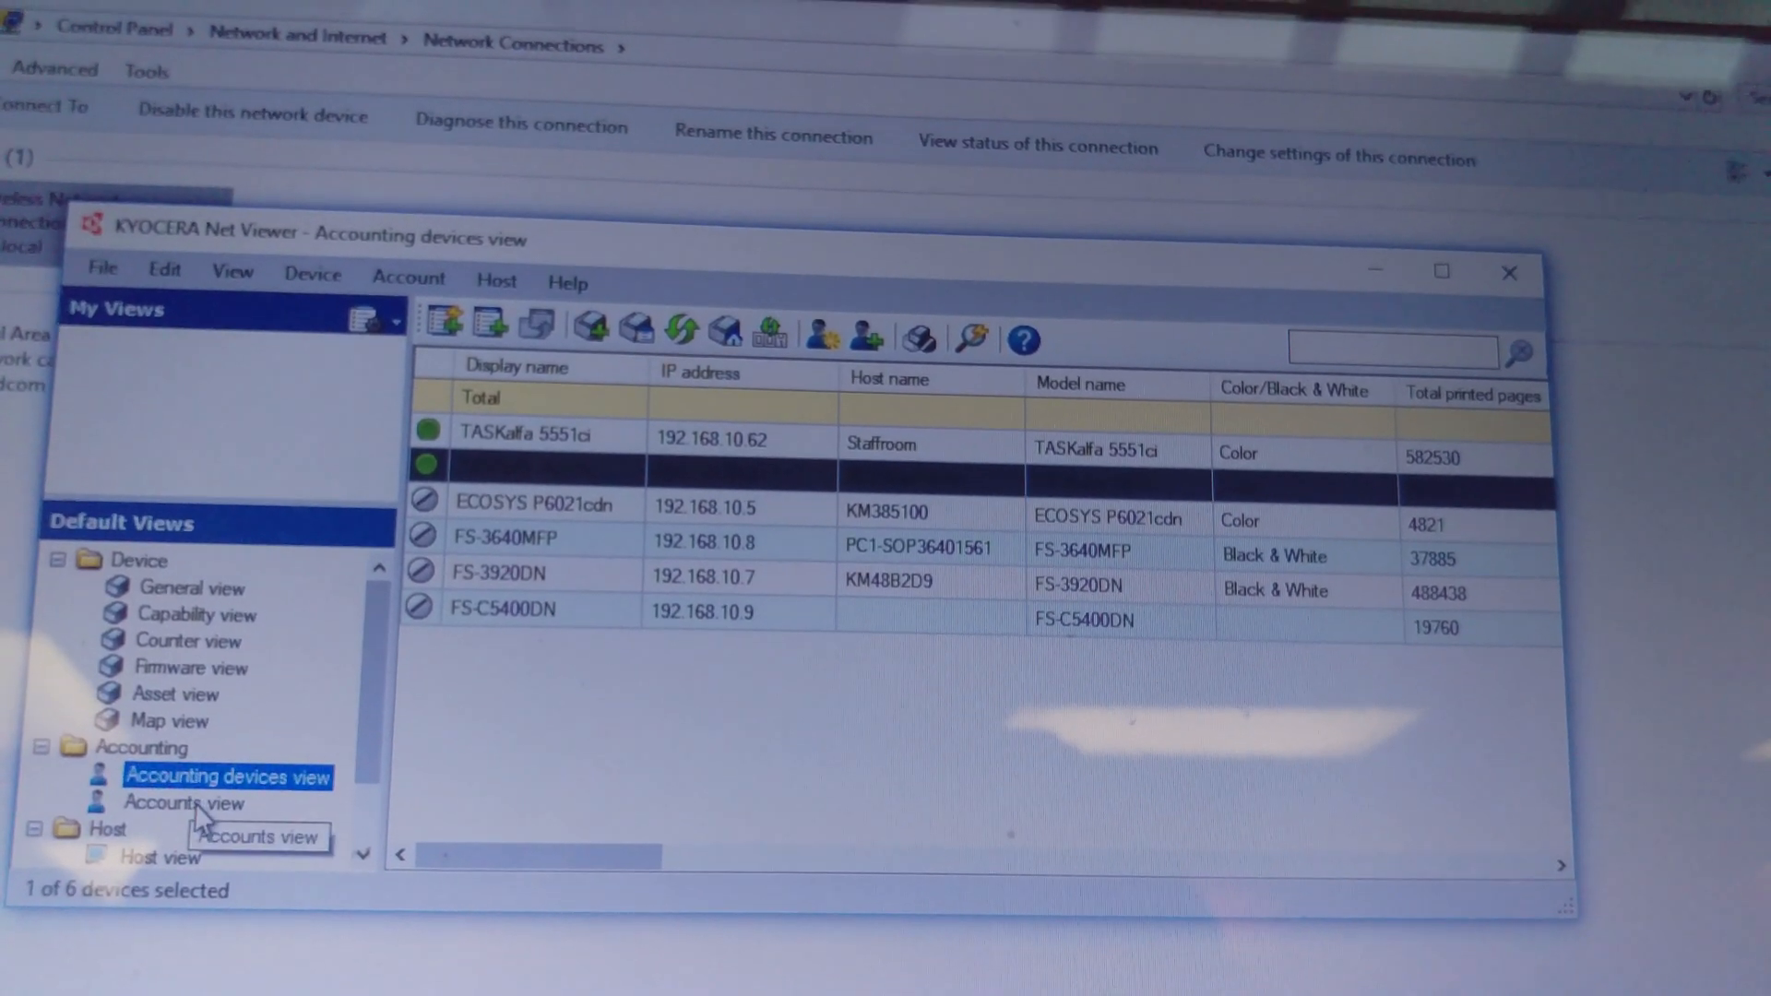
click(195, 806)
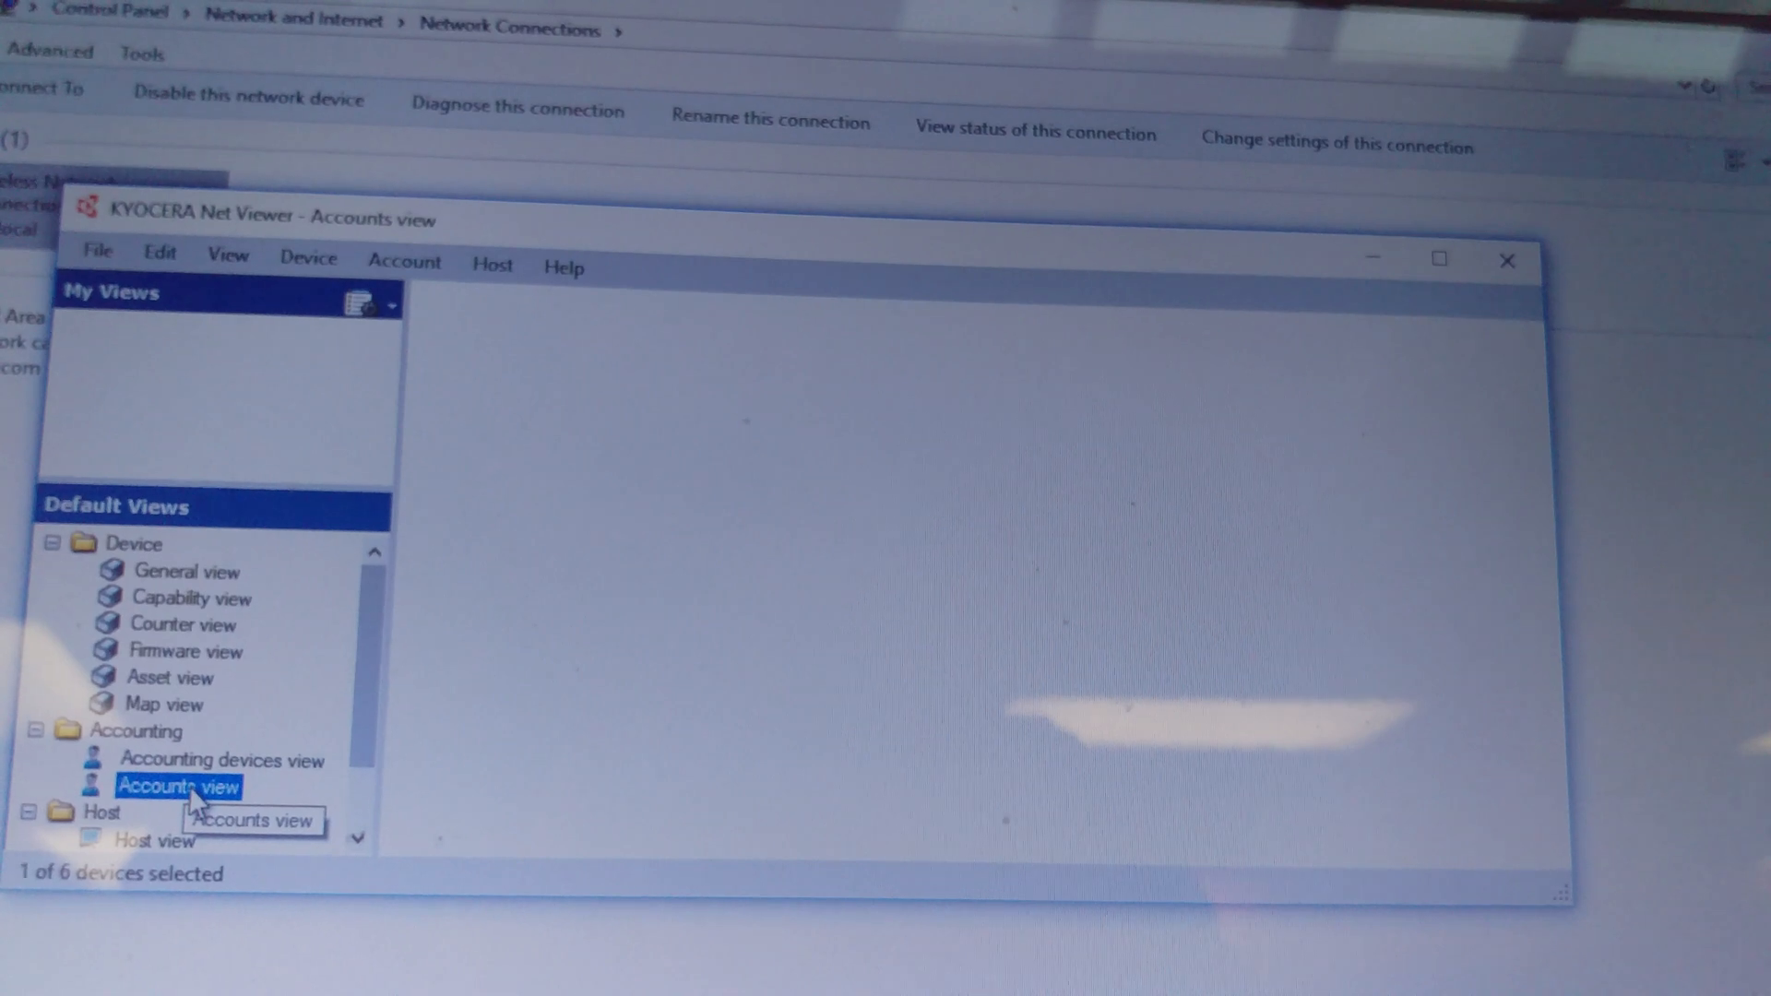
click(223, 775)
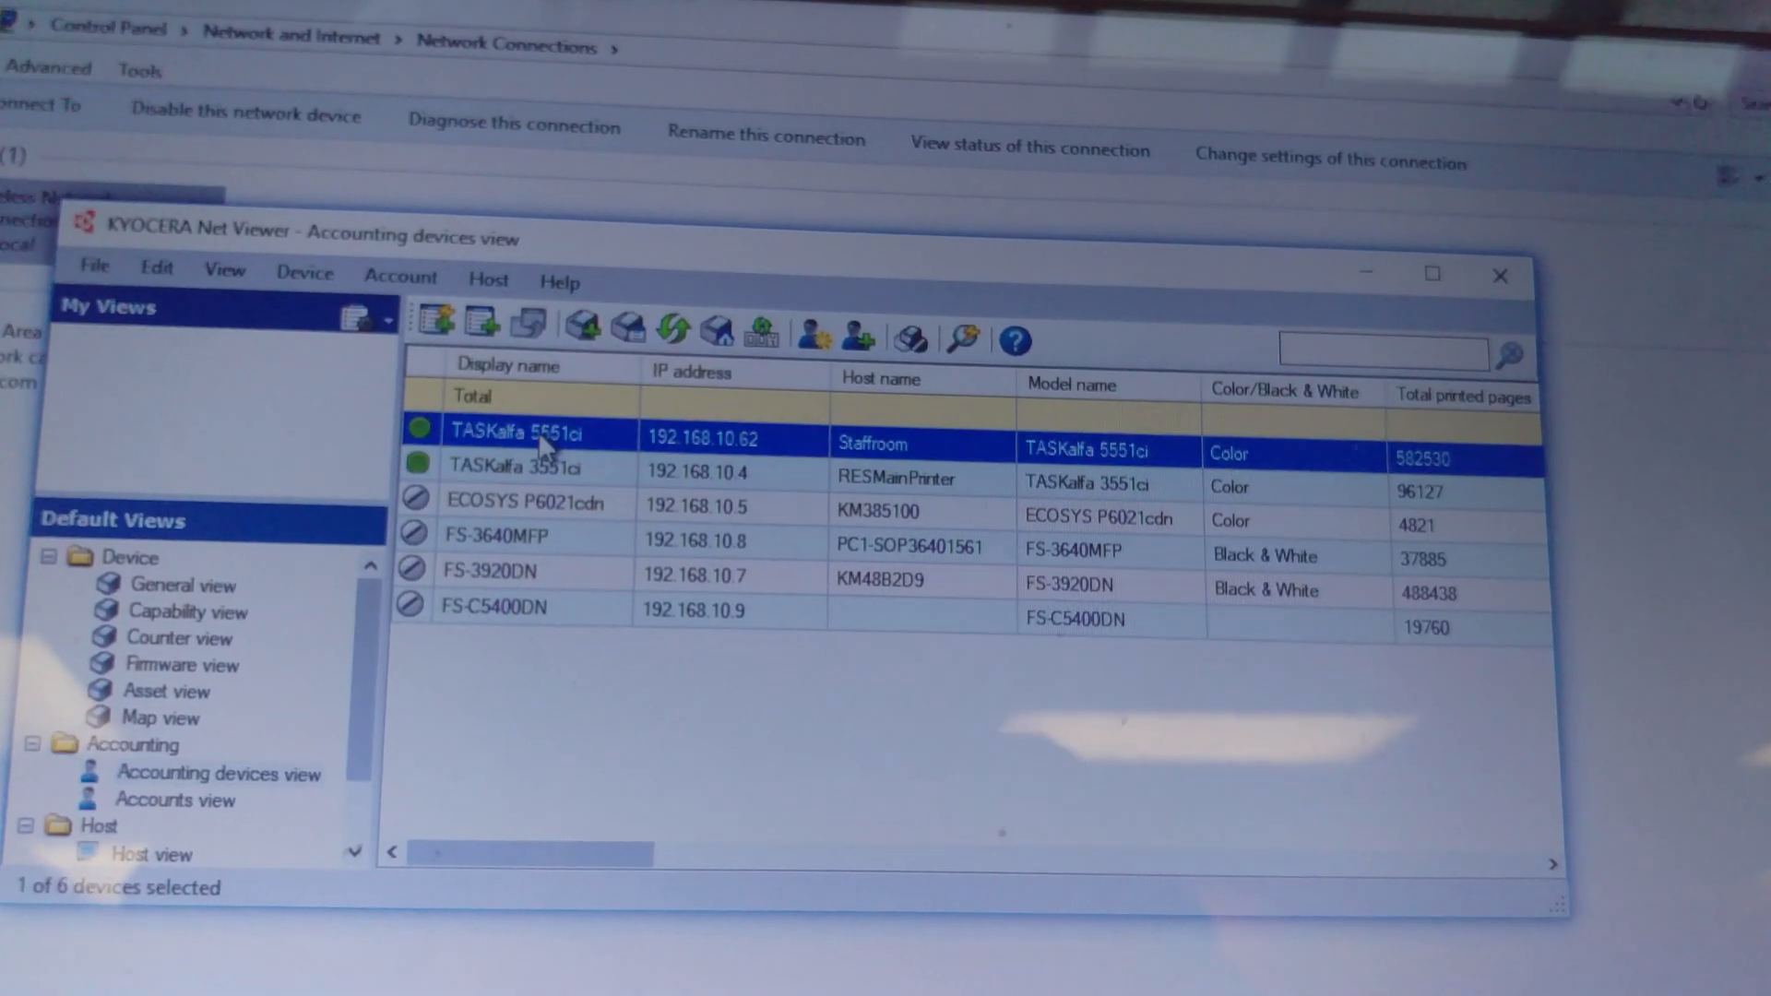
click(220, 816)
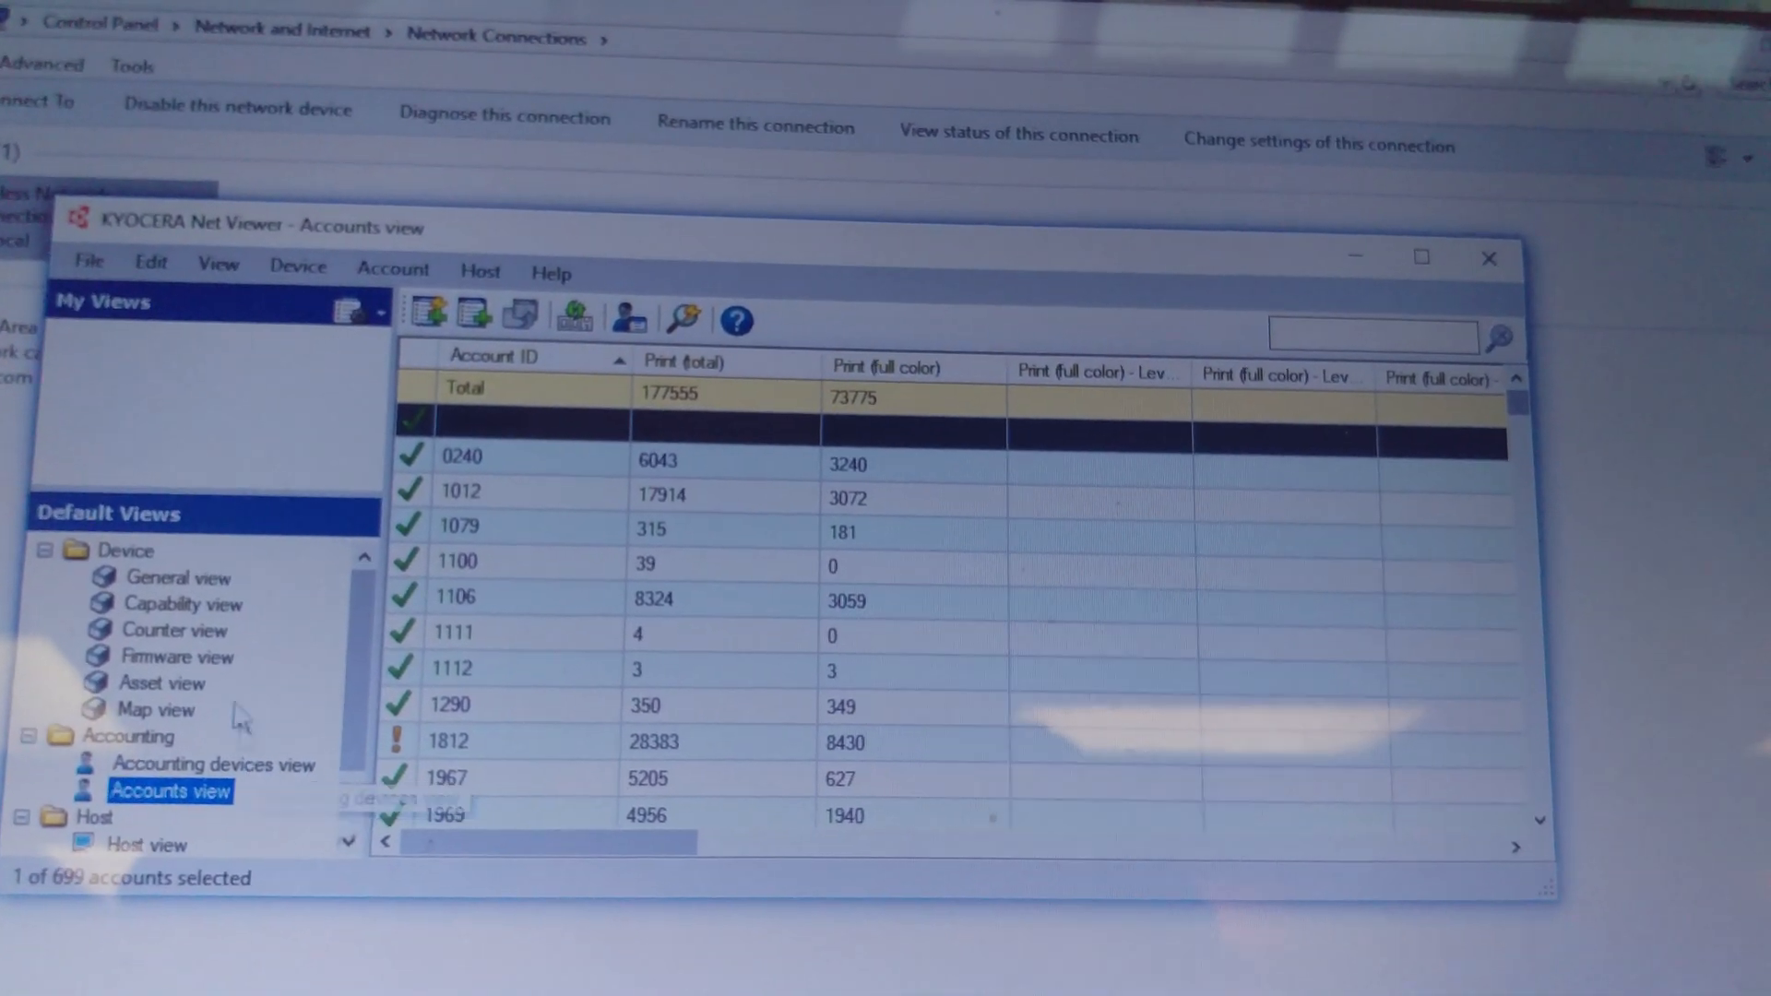
click(228, 583)
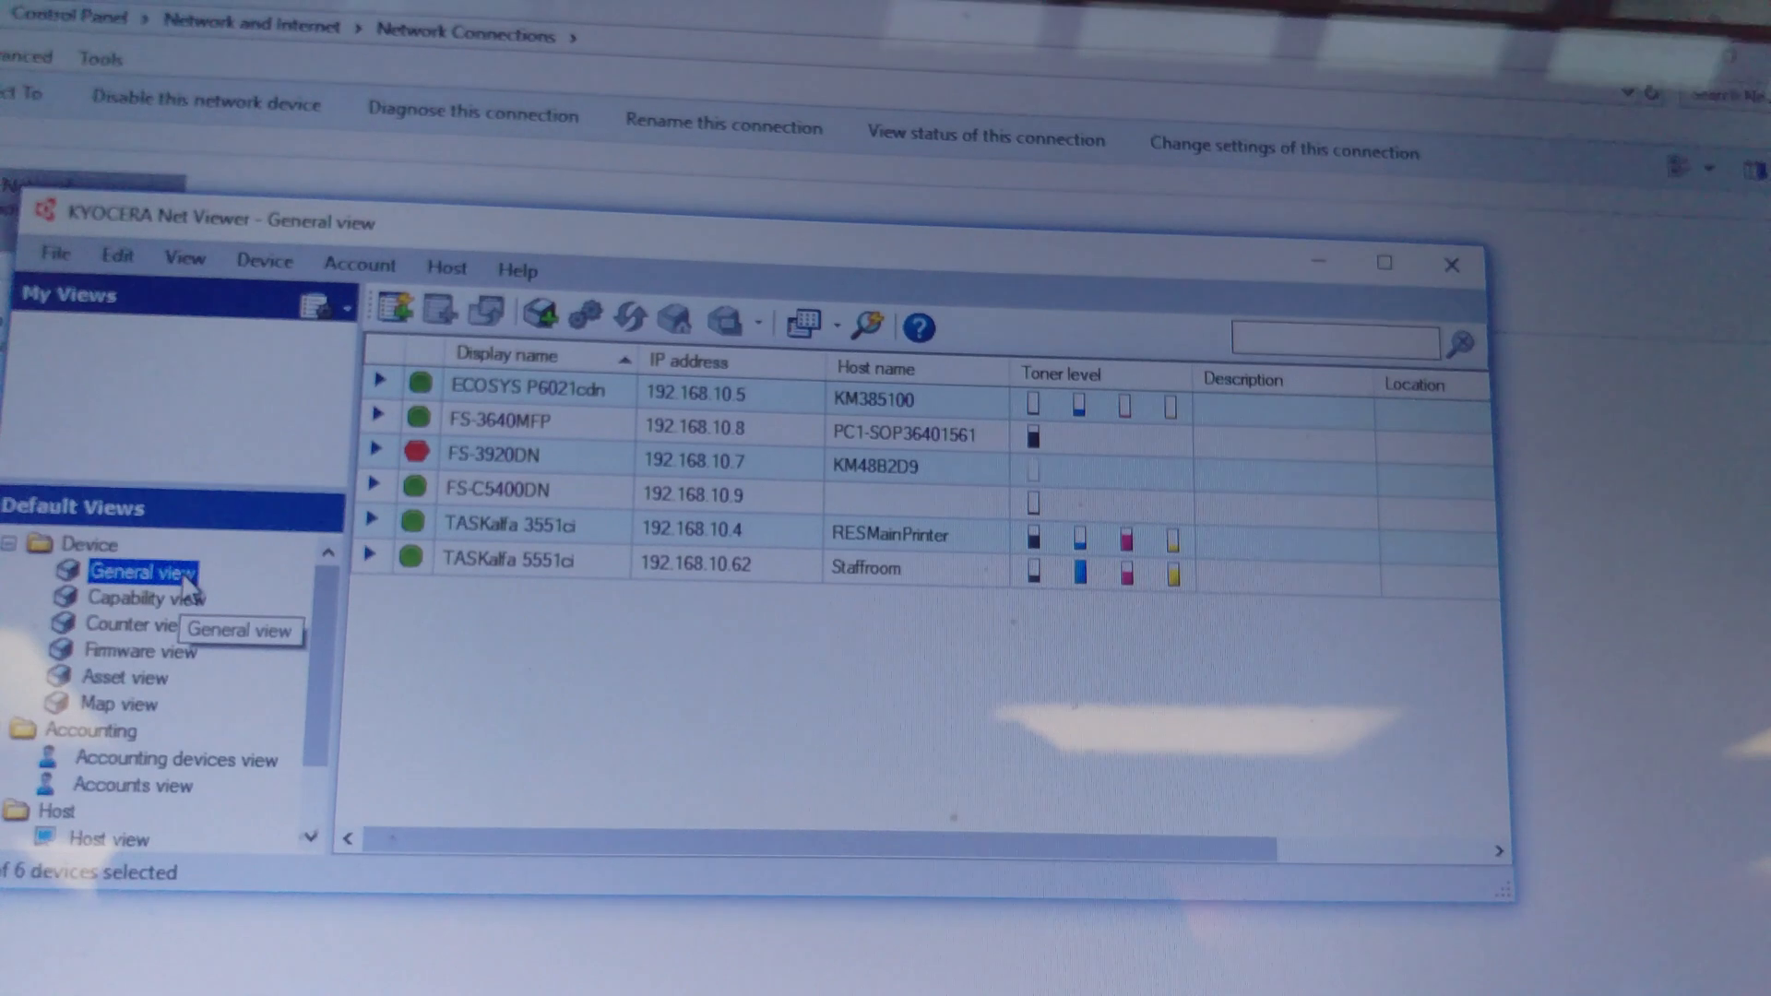
From the Accounting devices view, check the ECOSYS P6021cdn actions and open the TASKalfa 3551ci account list
click(227, 783)
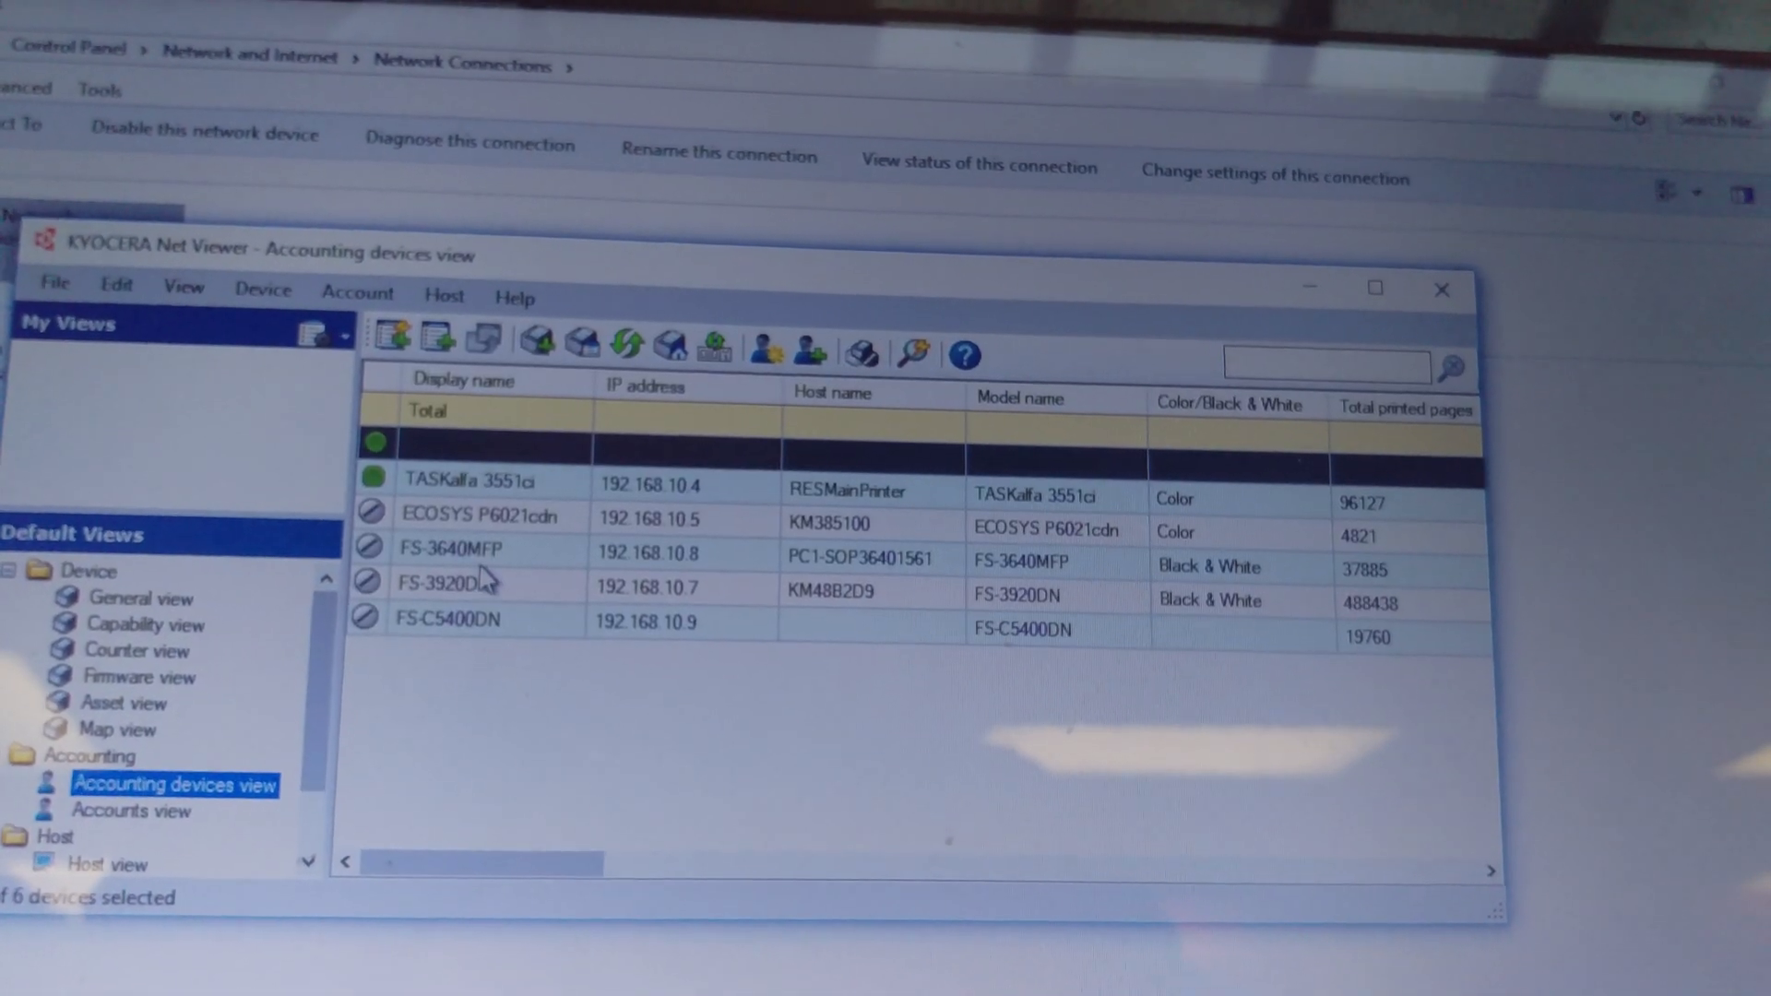
click(512, 520)
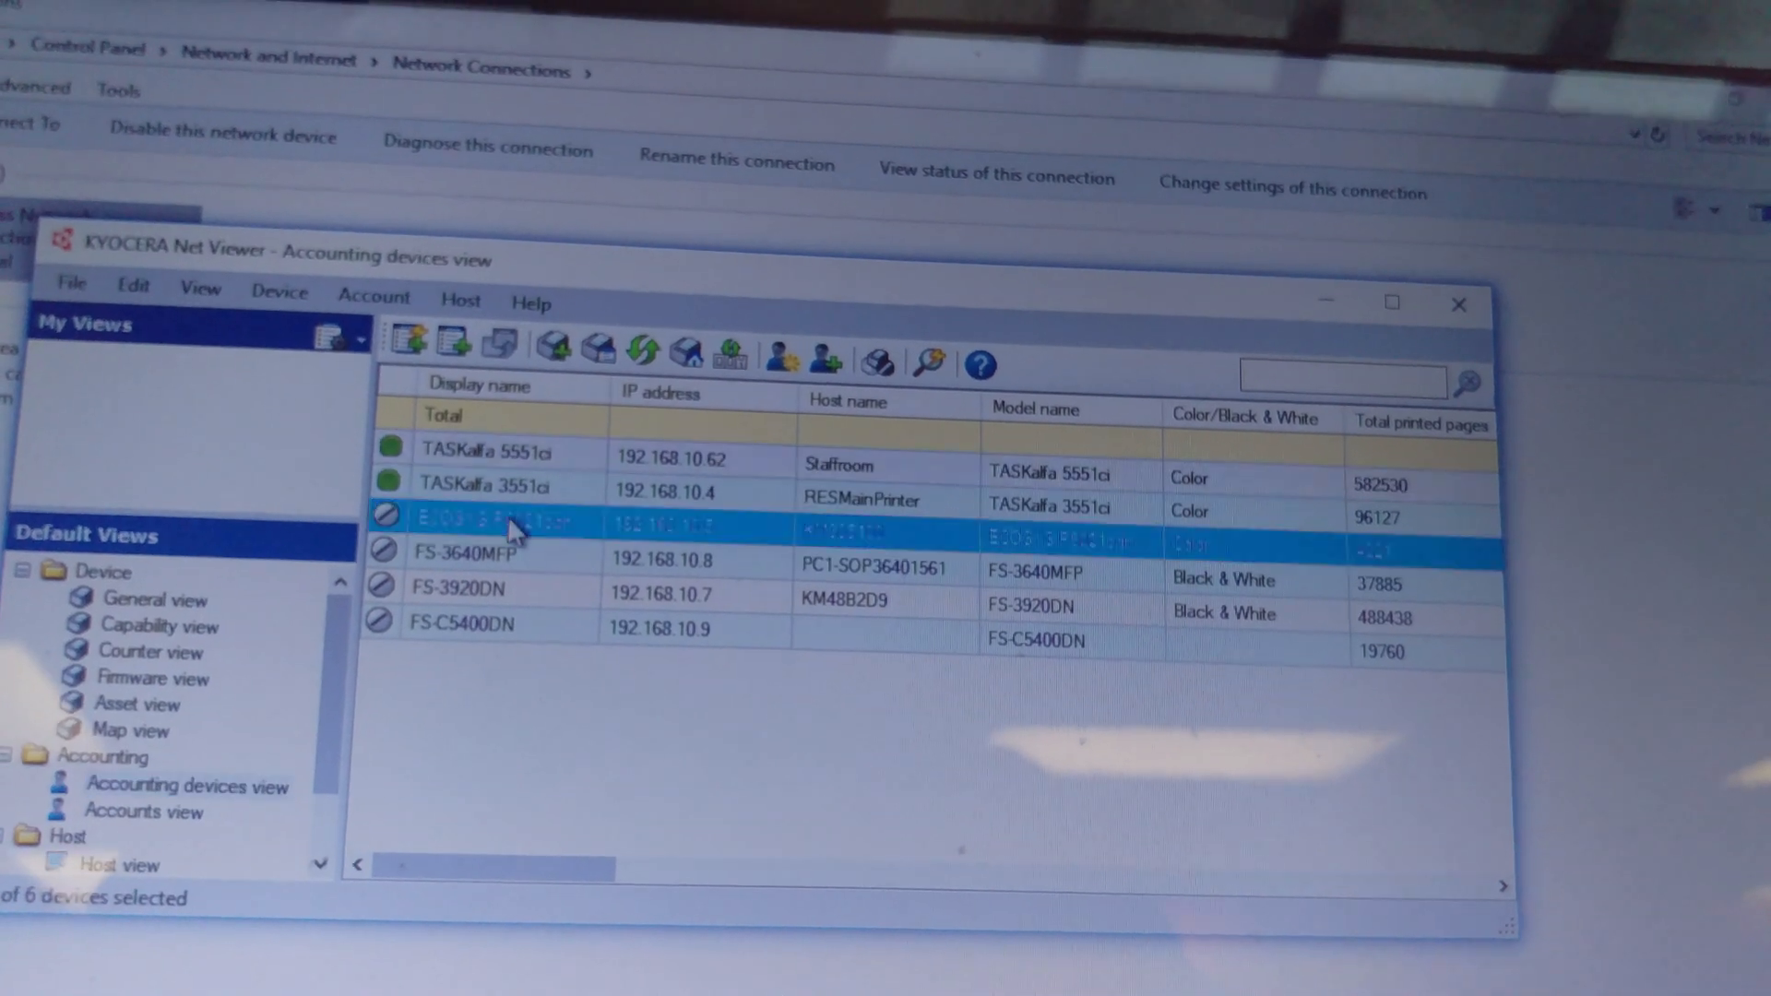
right_click(509, 520)
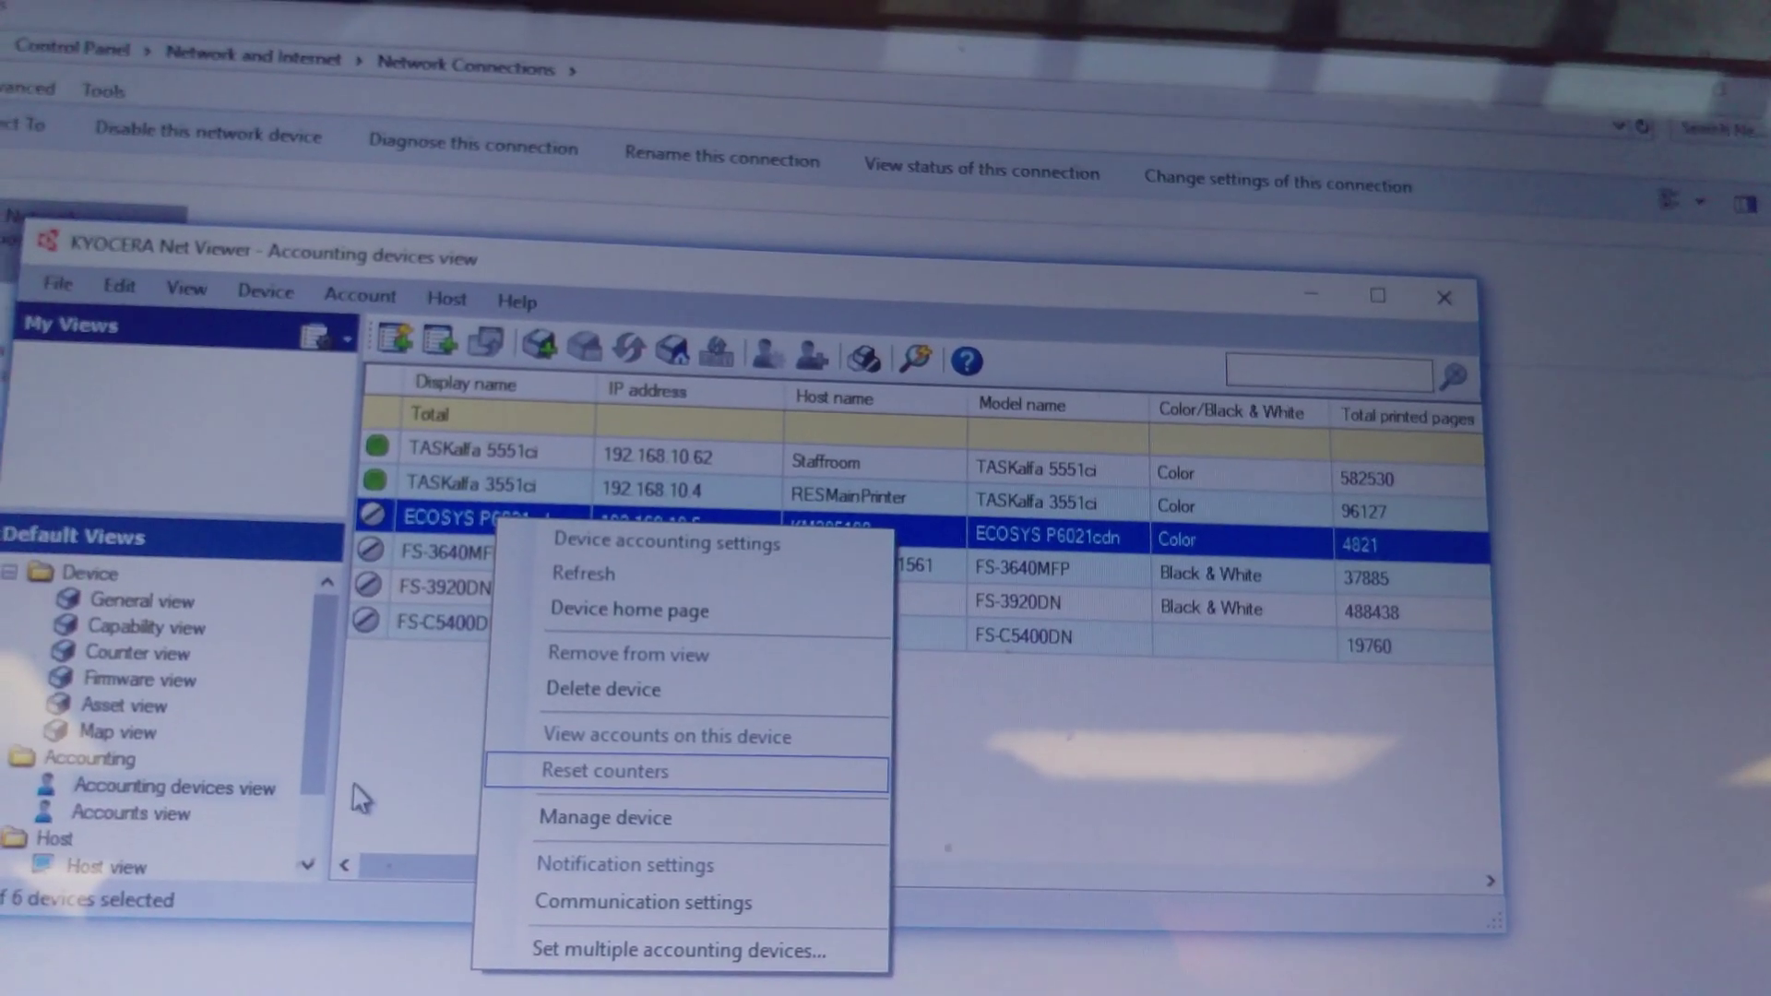
click(356, 798)
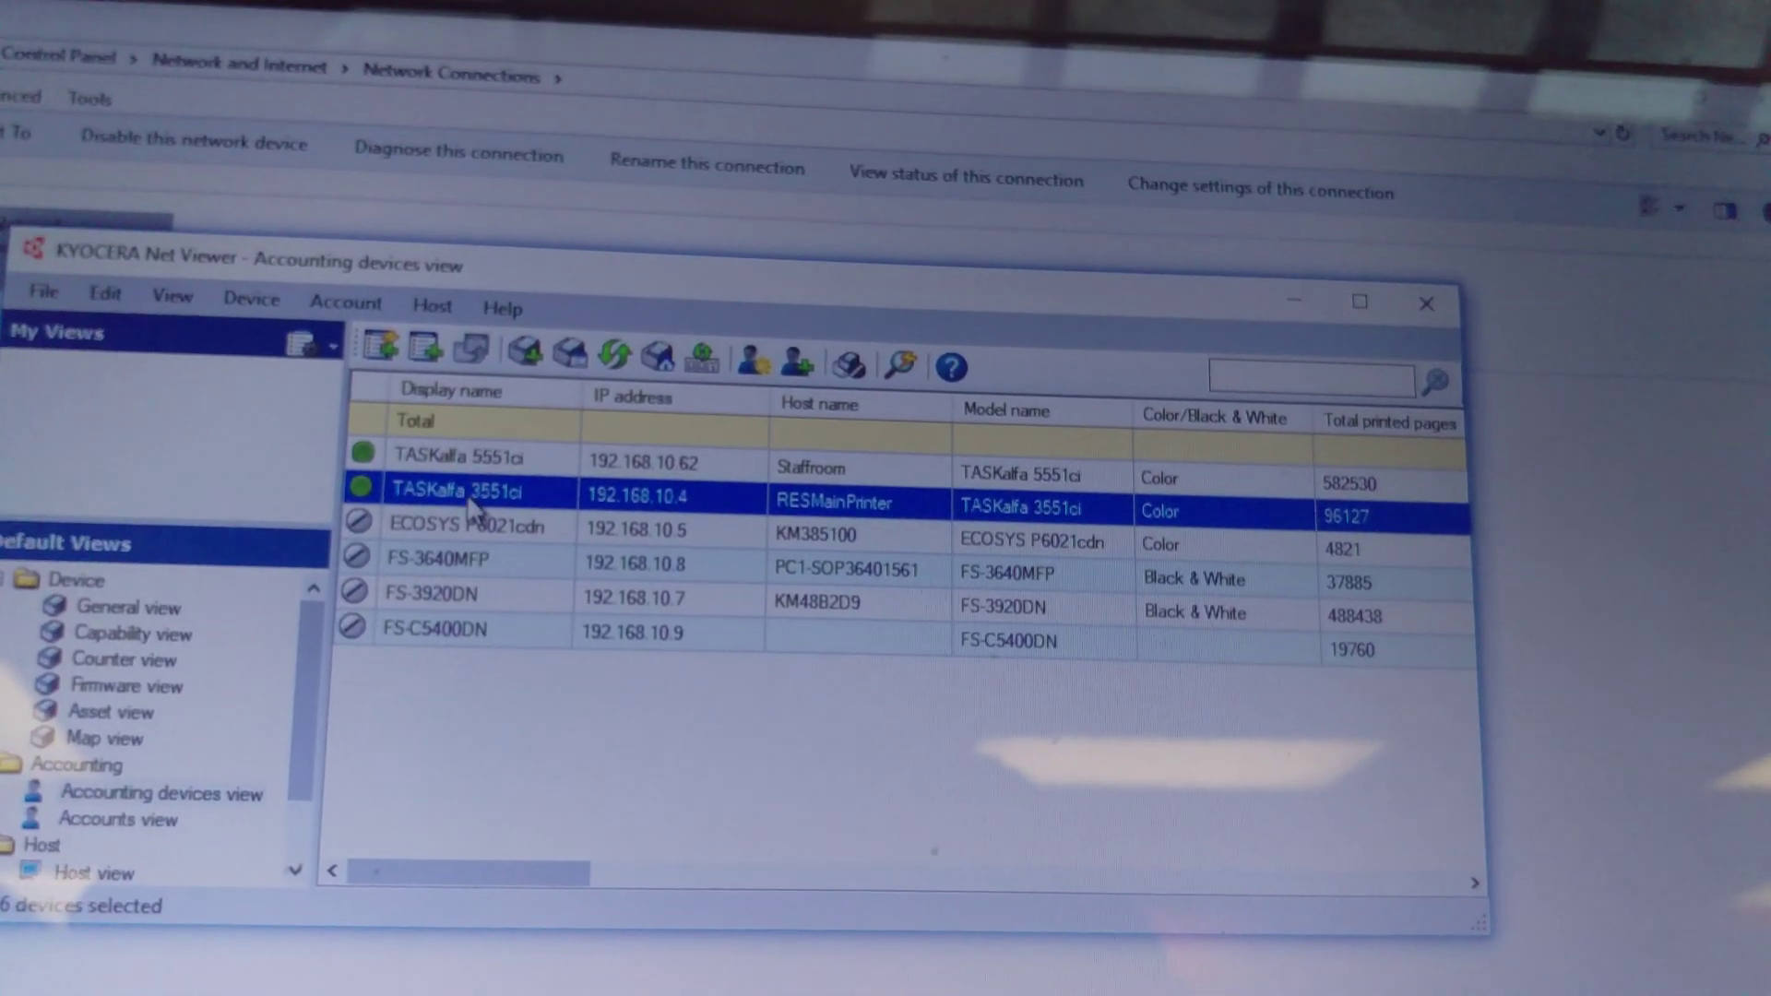
double_click(474, 510)
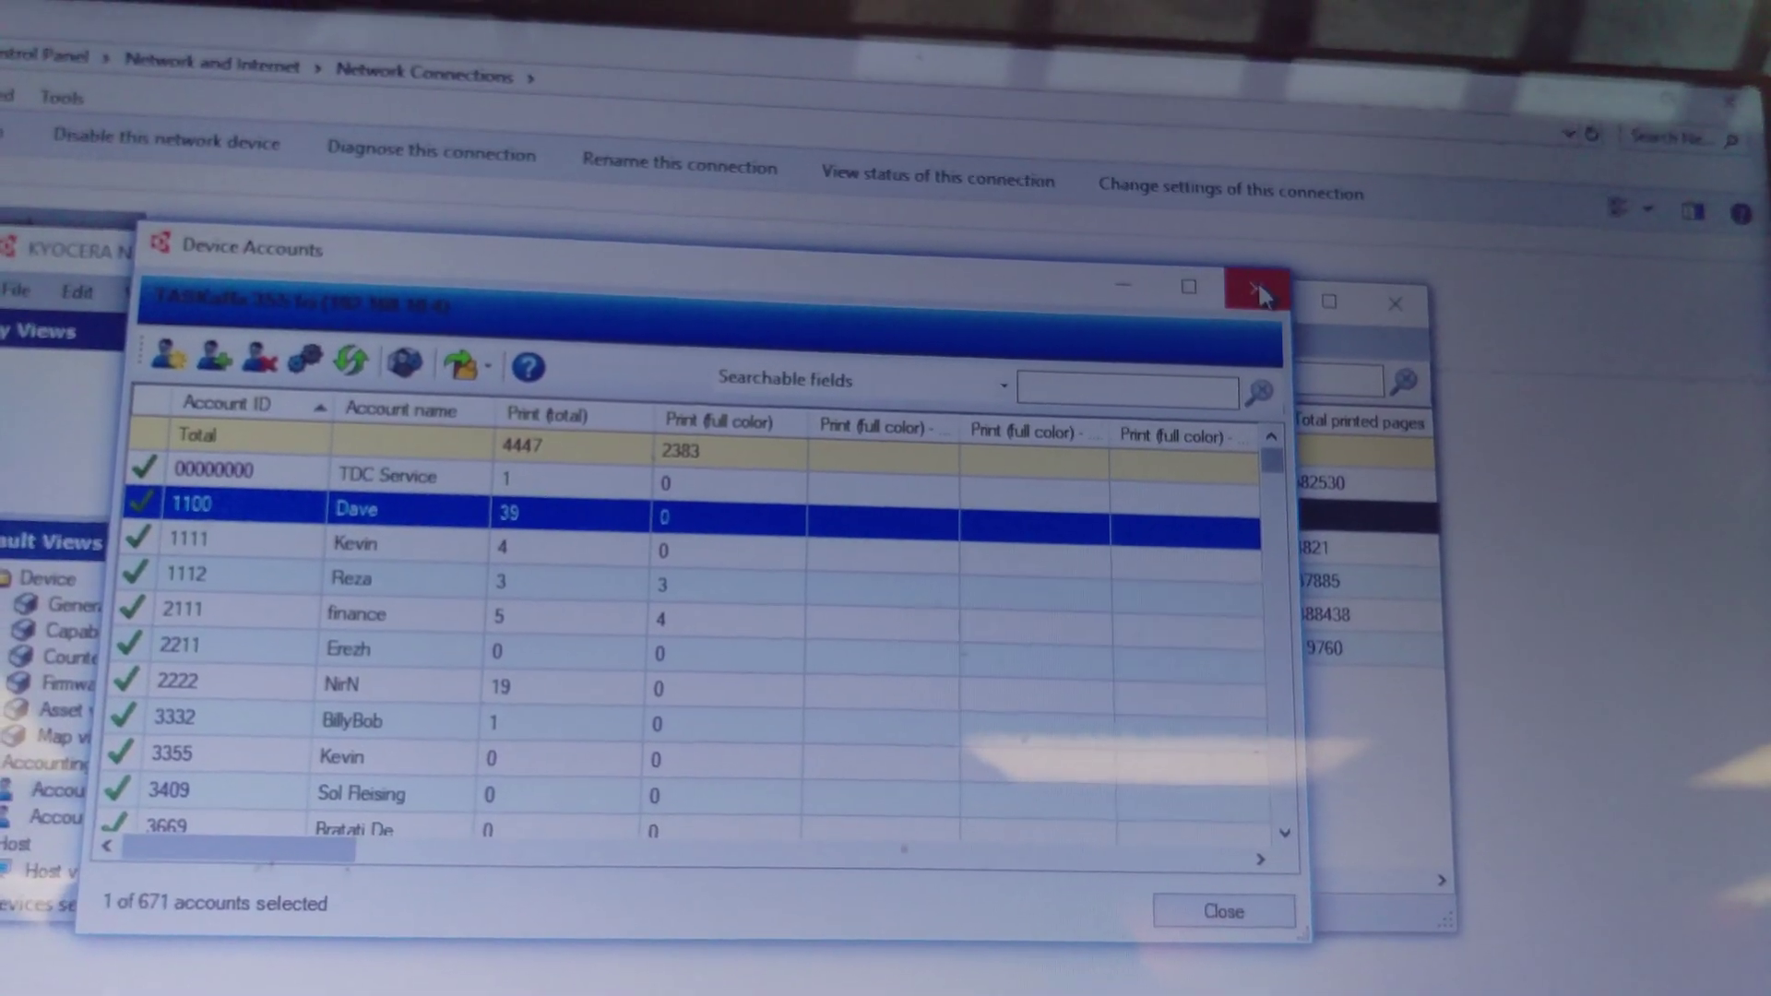
View account 00000000's device usage (58 prints on 5551ci, 1 on 3551ci) and return to Accounts view
click(1256, 292)
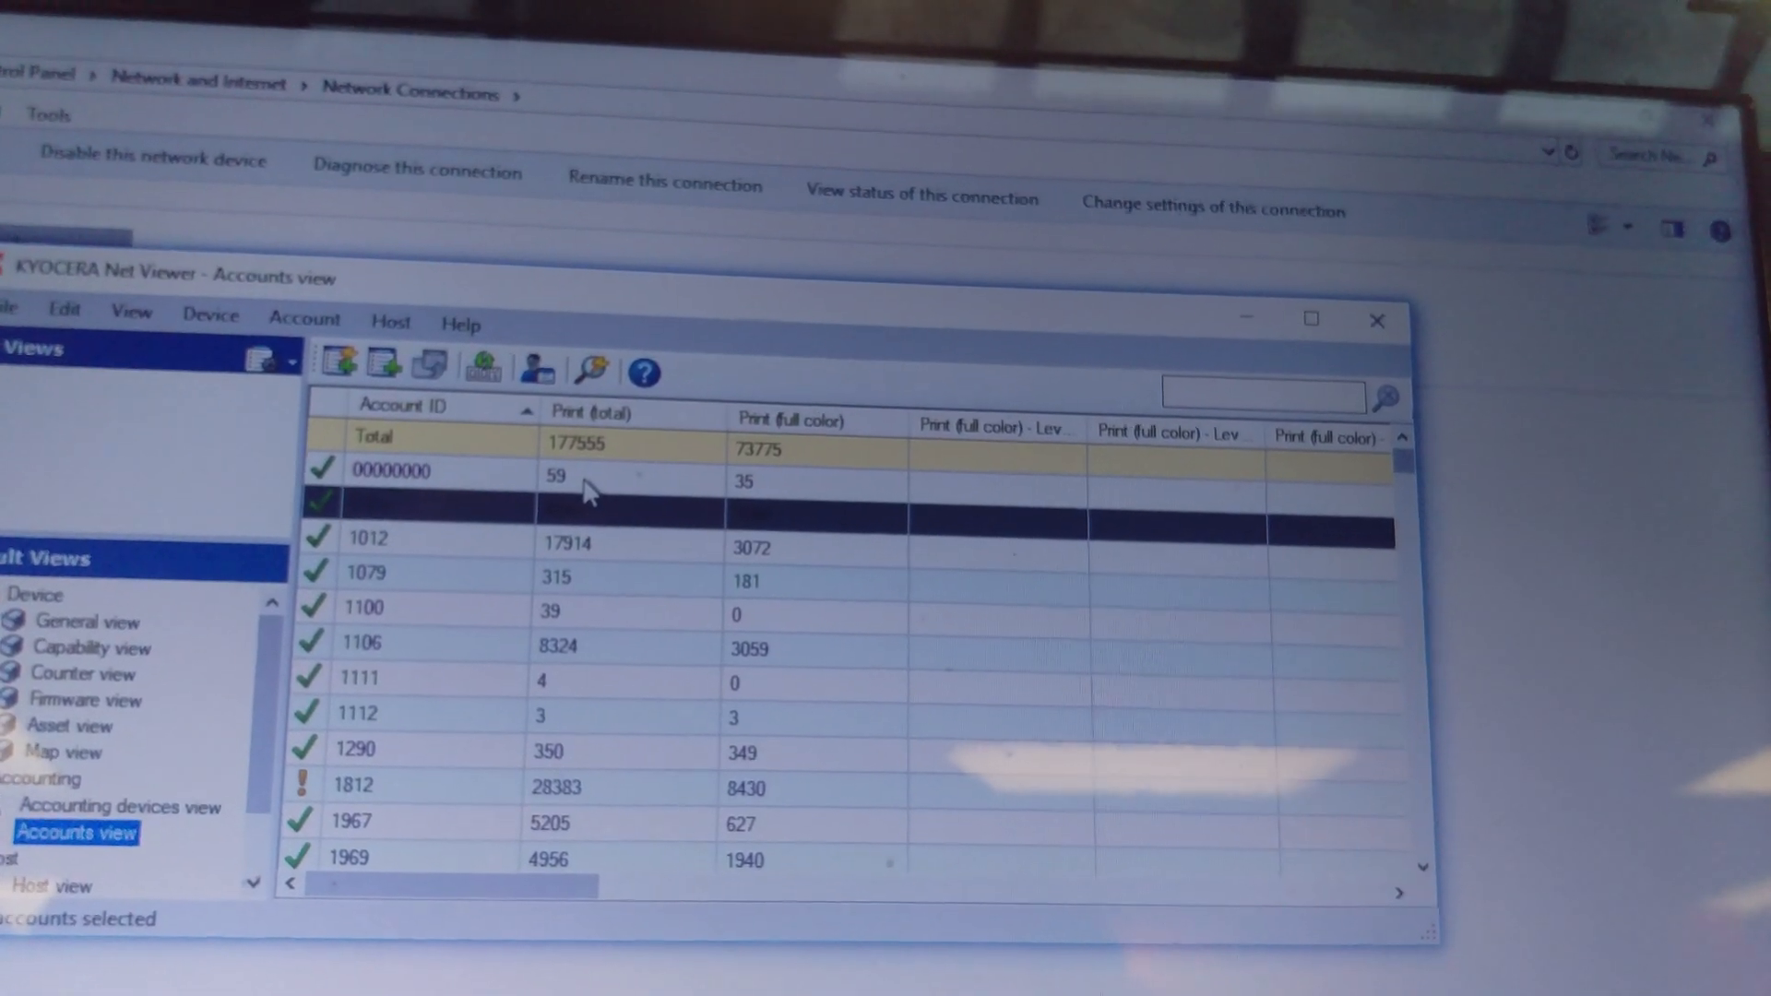
click(471, 478)
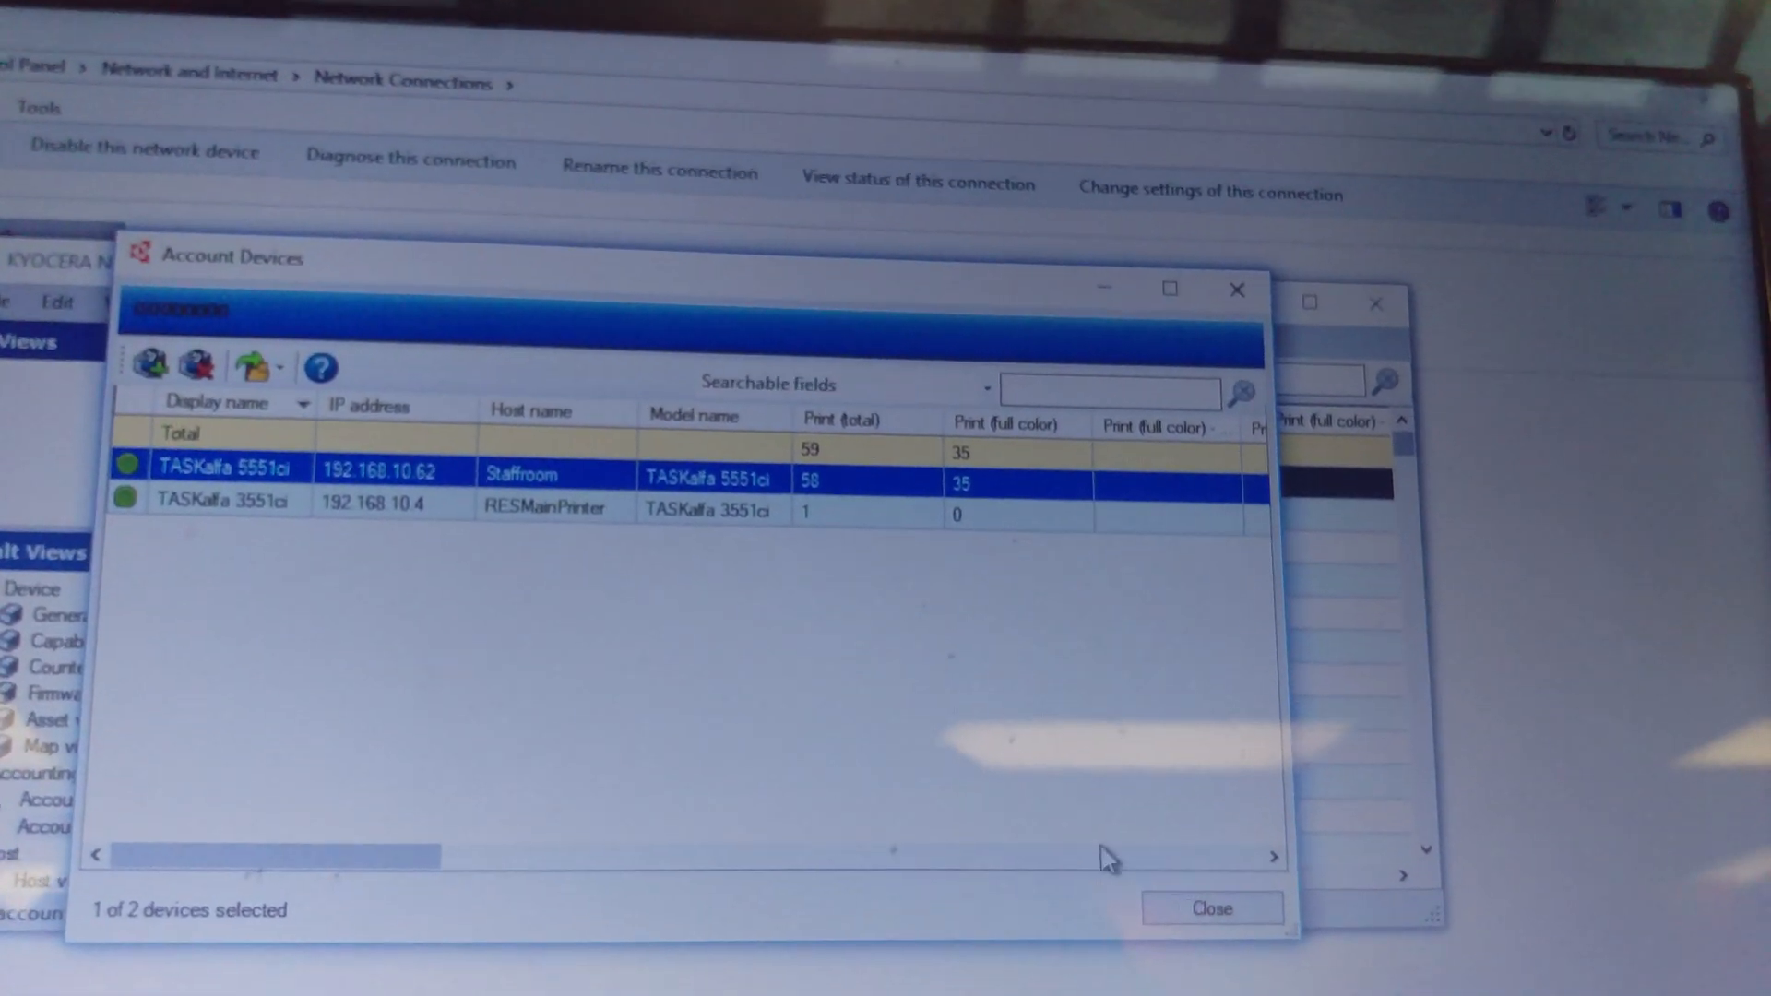
click(1204, 917)
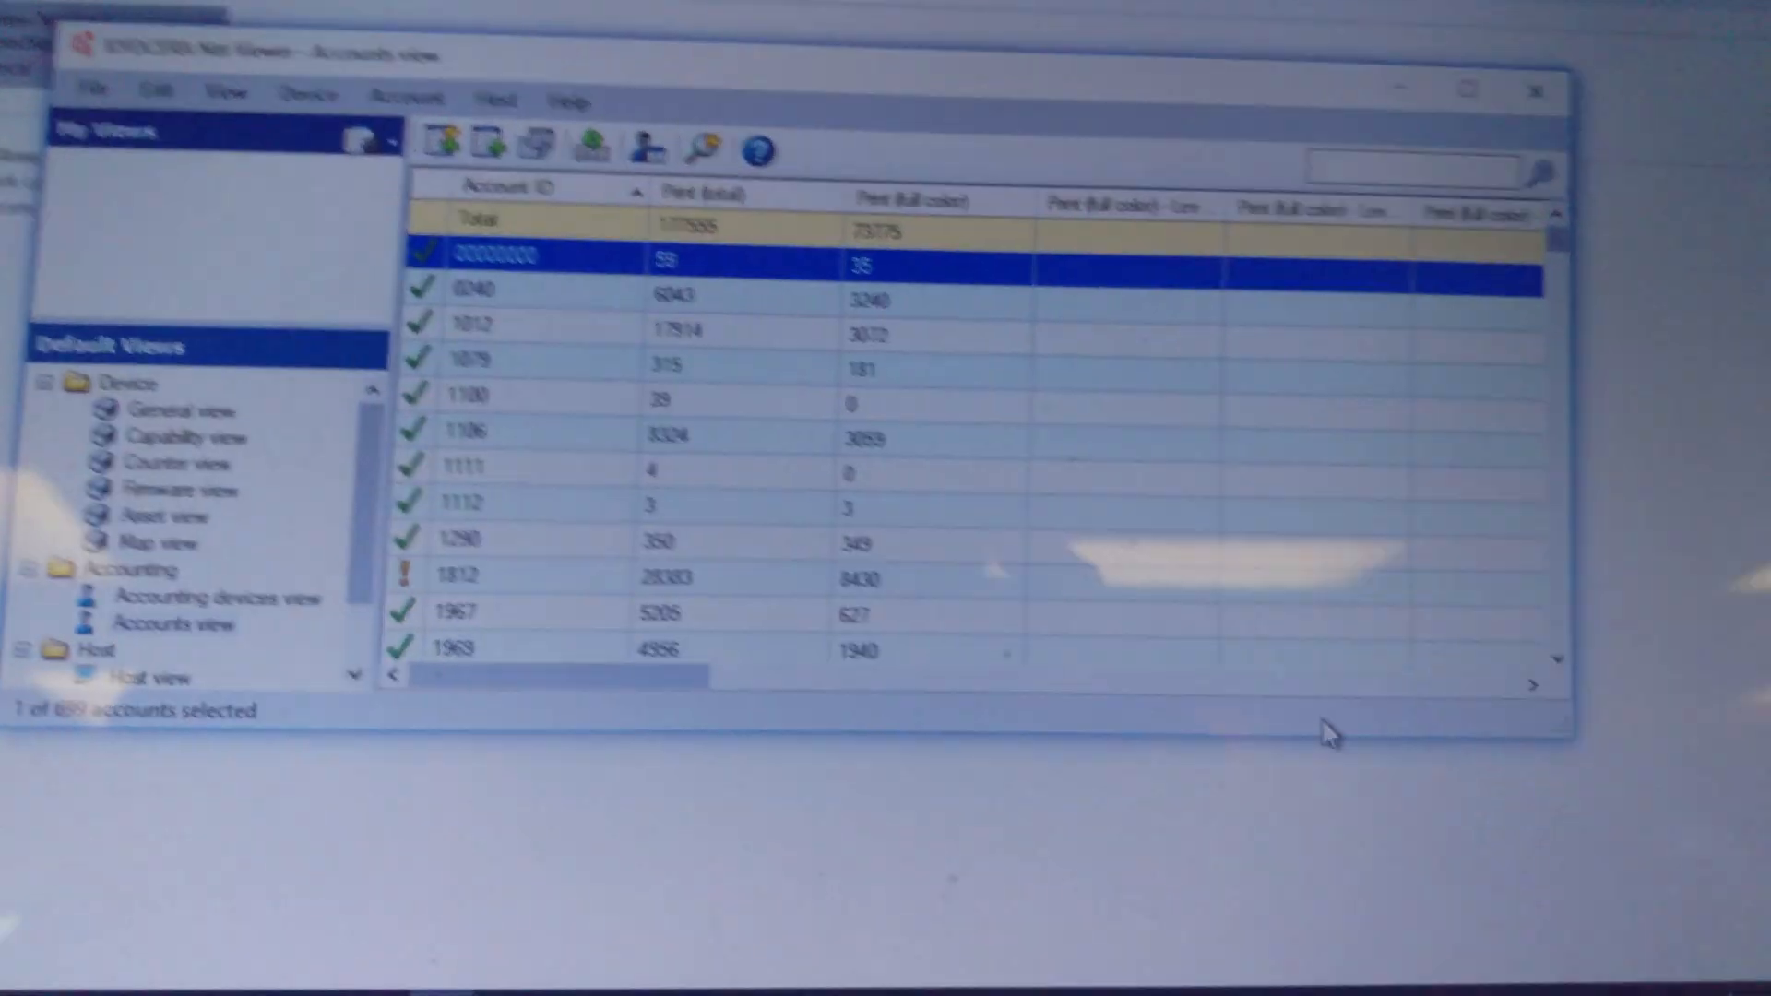